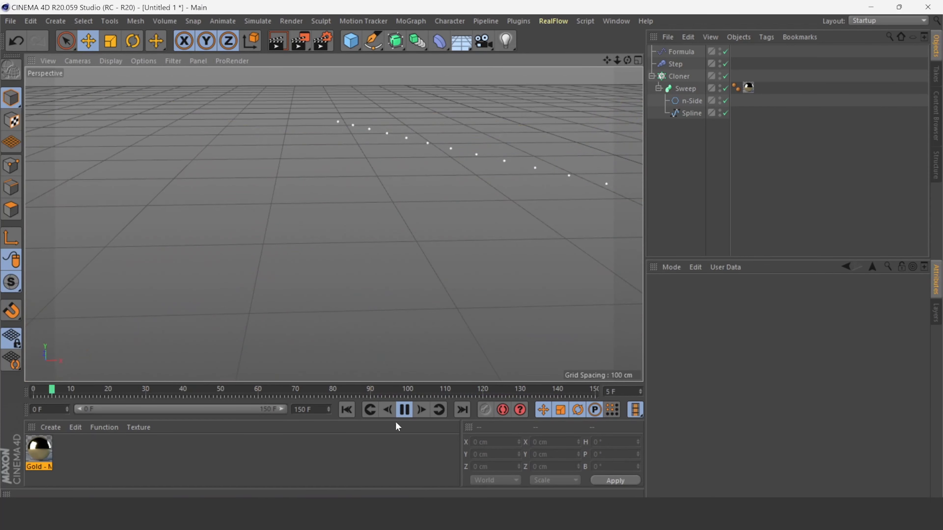
- Play the existing animation and scrub through the timeline to preview the finished golden tube effect
left_click(404, 410)
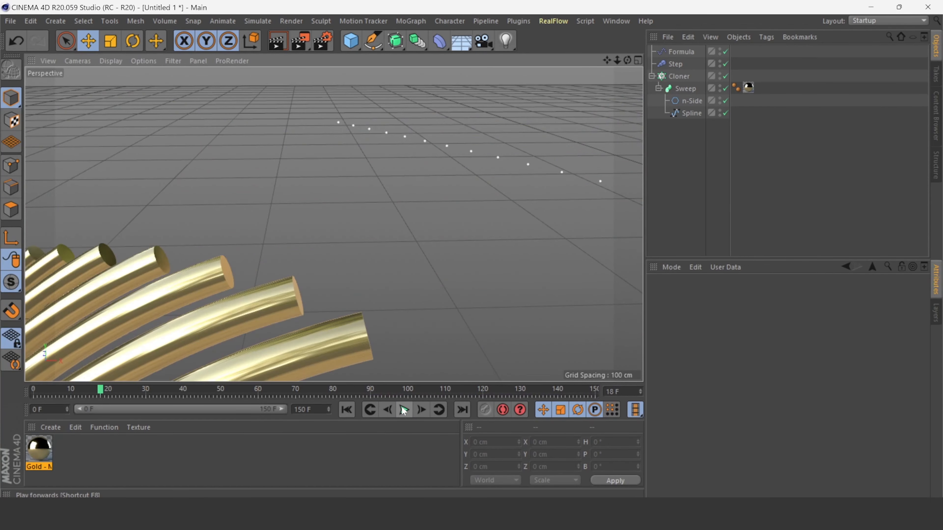
left_click_drag(101, 390, 551, 390)
- Select the Formula, Step and Cloner objects and delete them from the scene
left_click(676, 53)
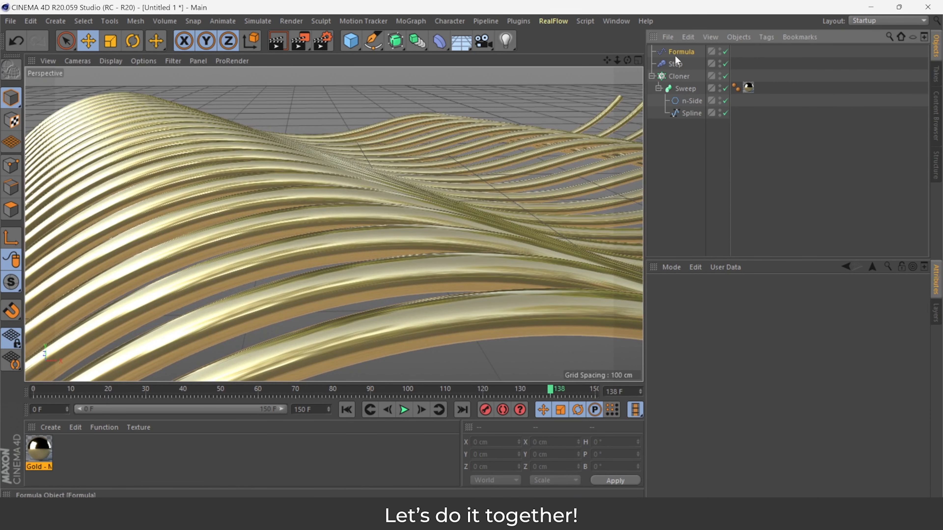
left_click(681, 76, "shift")
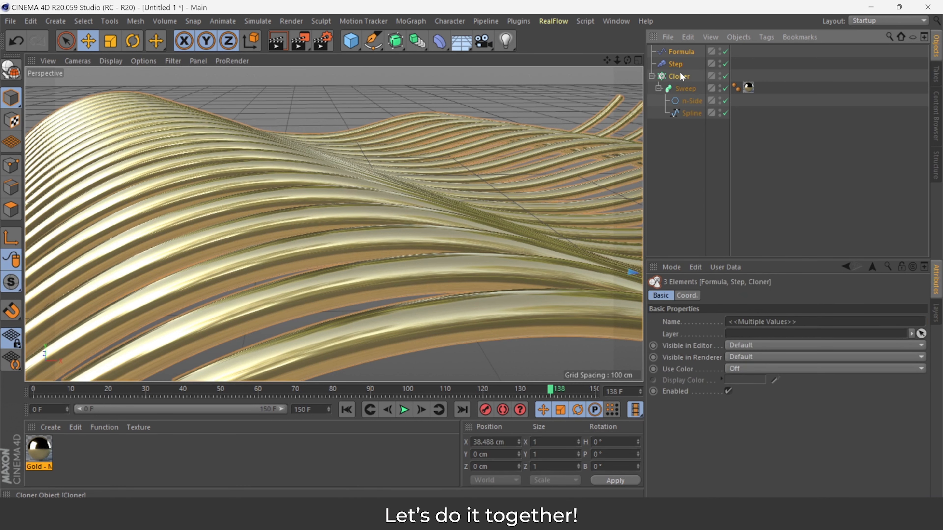
key("Delete")
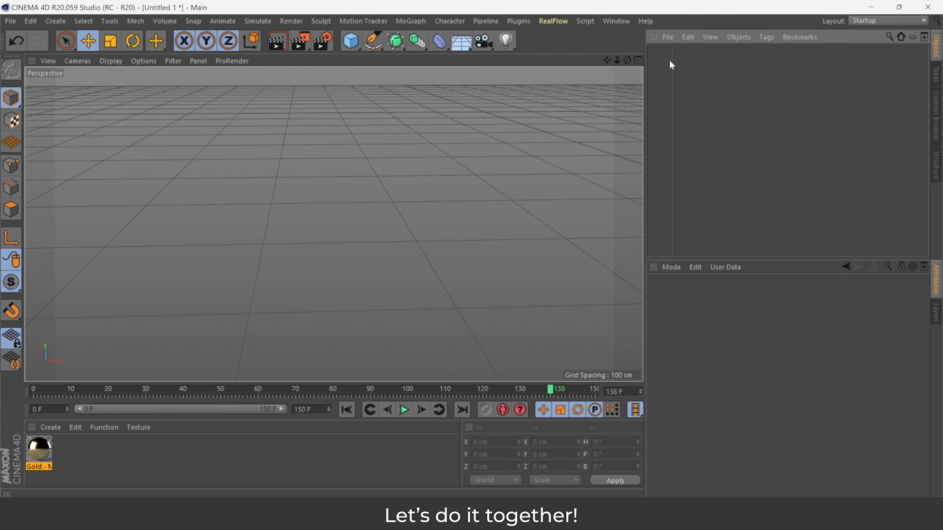
- In the Front view, draw a five-point wavy Bezier spline about 1100 cm wide with the Pen tool
left_click_drag(619, 60, 579, 73)
left_click(638, 61)
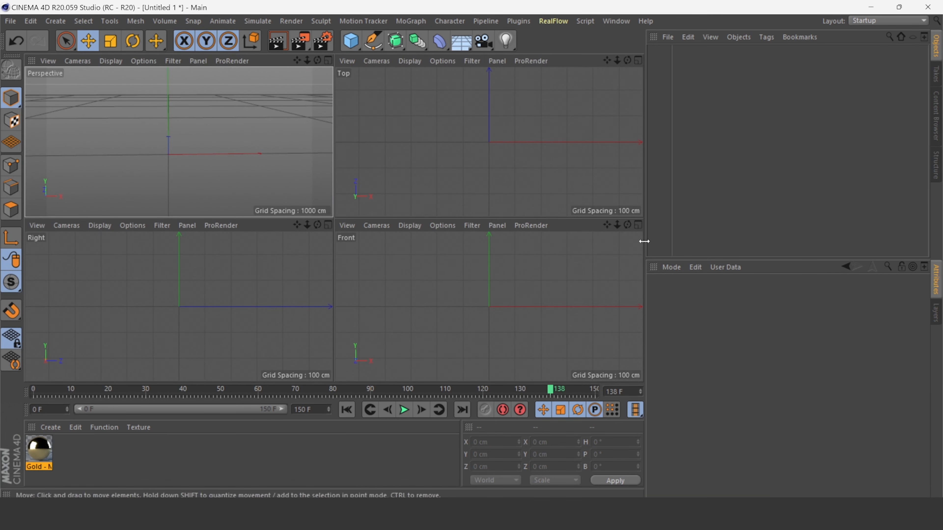
left_click(638, 225)
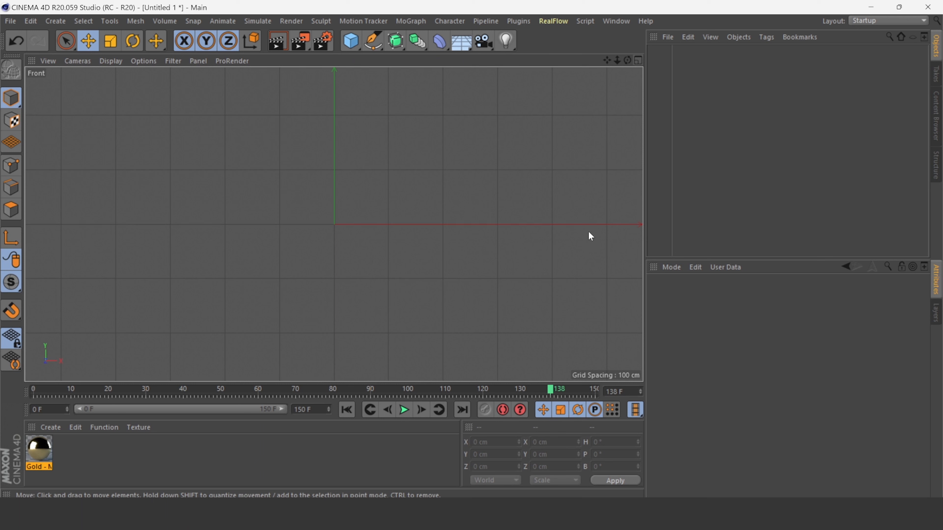
left_click(372, 40)
left_click(435, 59)
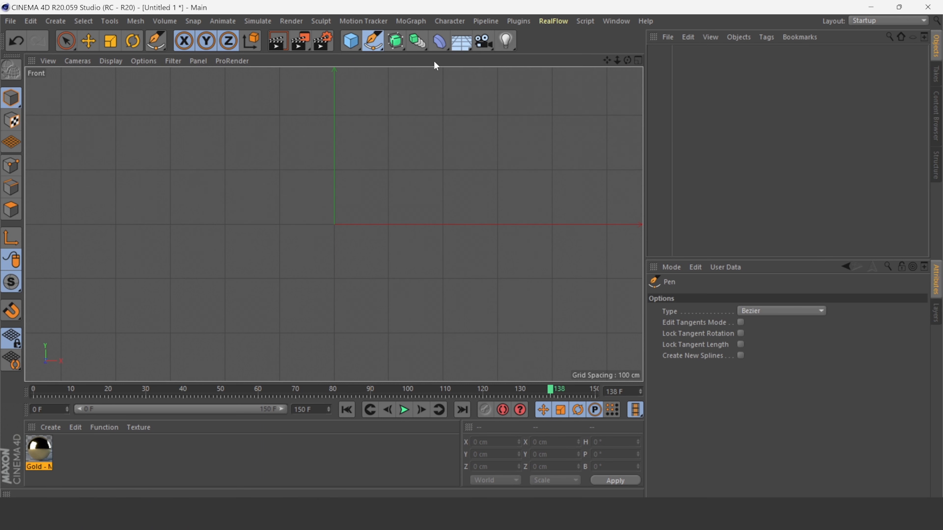
left_click(37, 279)
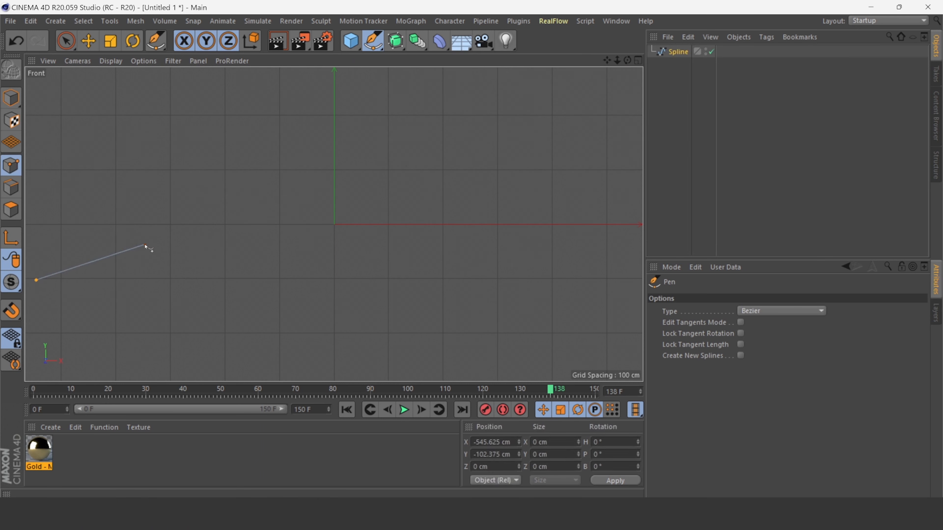
left_click_drag(191, 225, 238, 231)
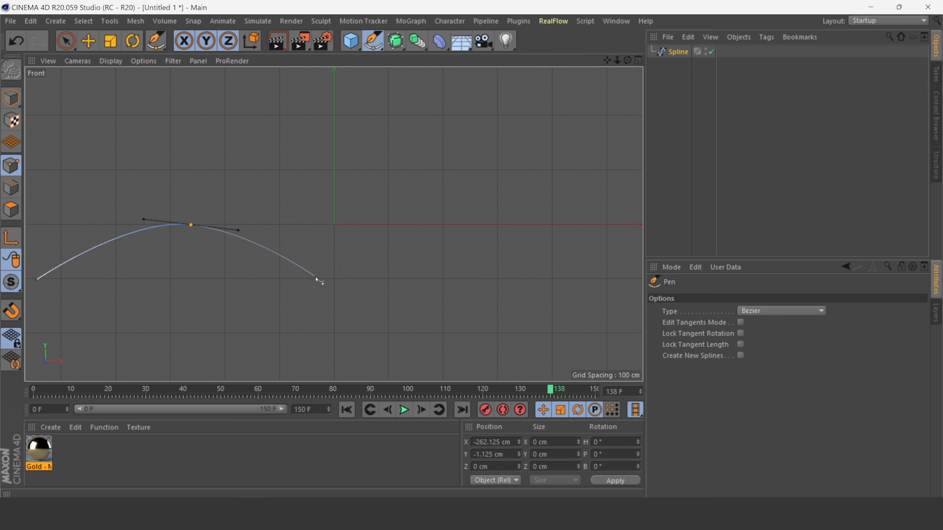
left_click_drag(388, 277, 446, 265)
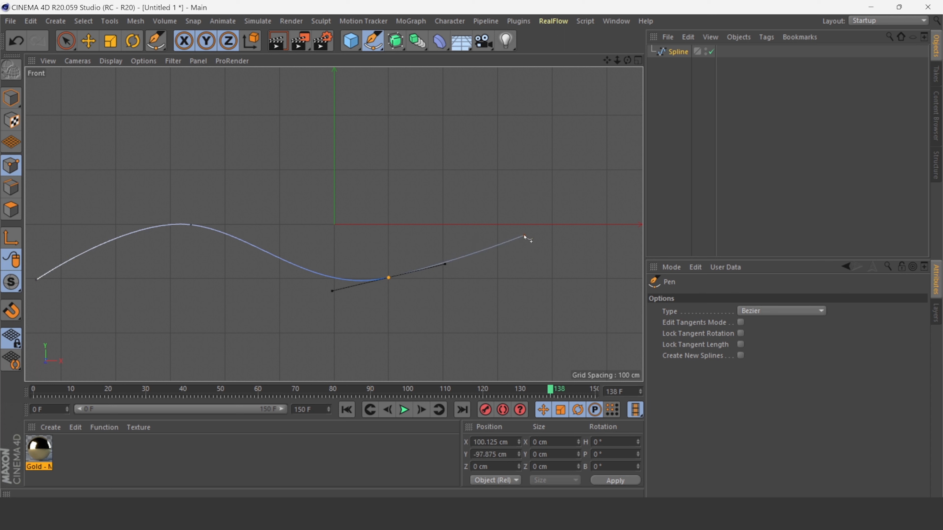
left_click_drag(535, 251, 603, 292)
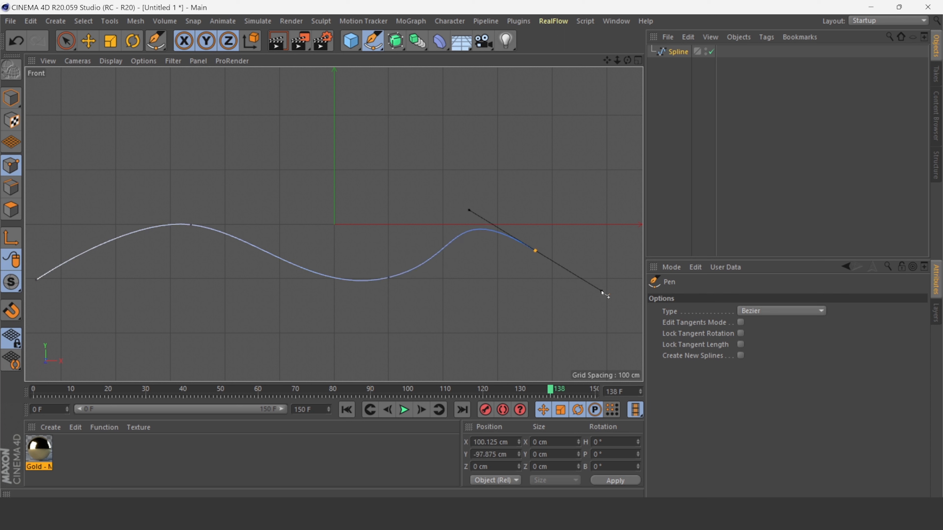
left_click(637, 246)
- Shift the three interior spline points leftward with the Move tool to even out the wave spacing
key("e")
left_click(190, 224)
left_click_drag(267, 225, 218, 225)
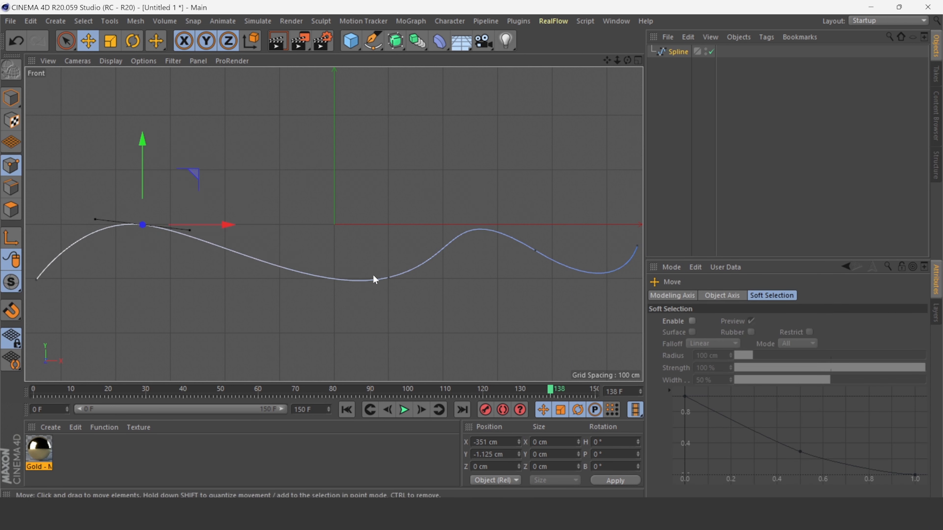
left_click(388, 278)
left_click_drag(448, 277, 388, 283)
left_click(533, 250)
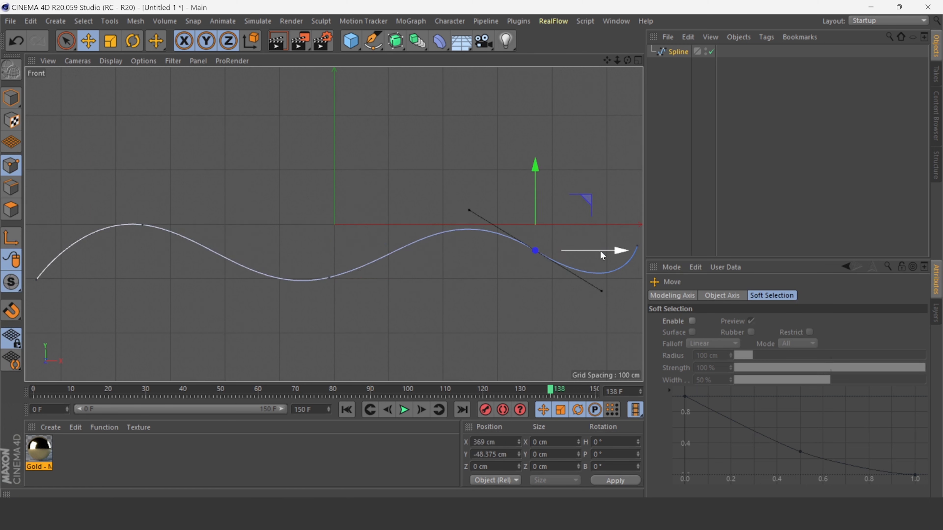
left_click_drag(601, 251, 568, 252)
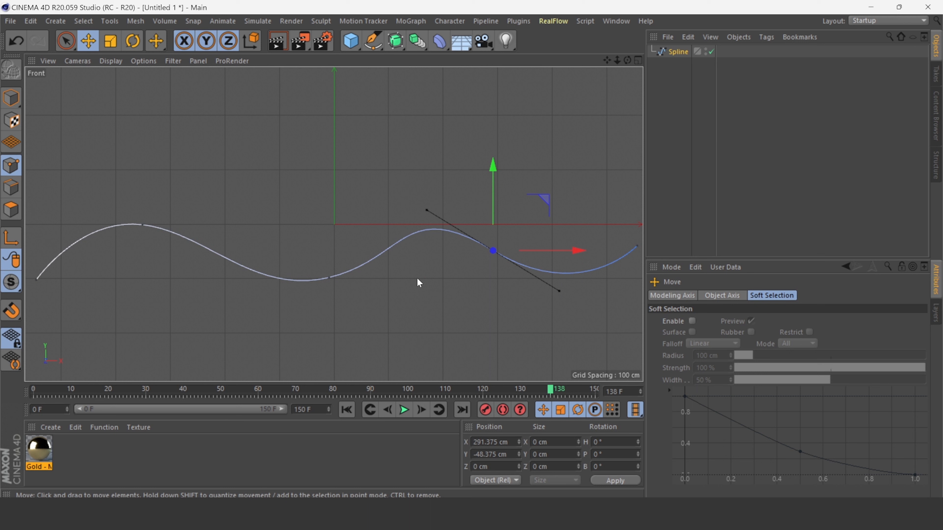
- Reposition the lower middle spline point and level the tangent handle of the first peak
left_click(329, 278)
left_click_drag(382, 265, 384, 284)
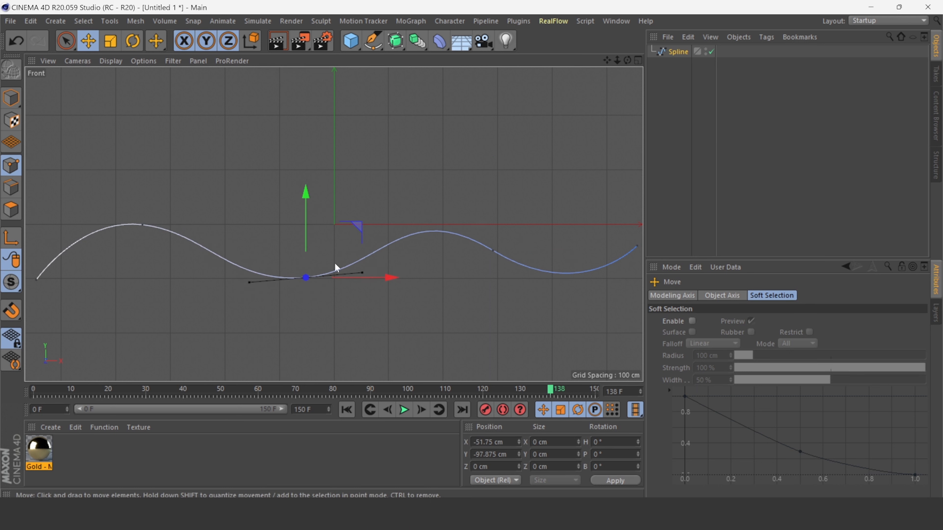
left_click(143, 225)
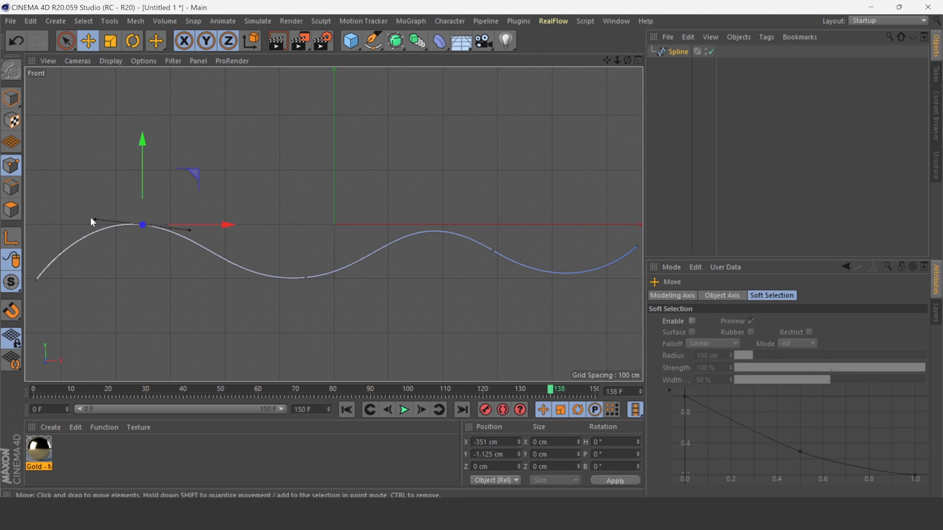
left_click_drag(97, 219, 96, 224)
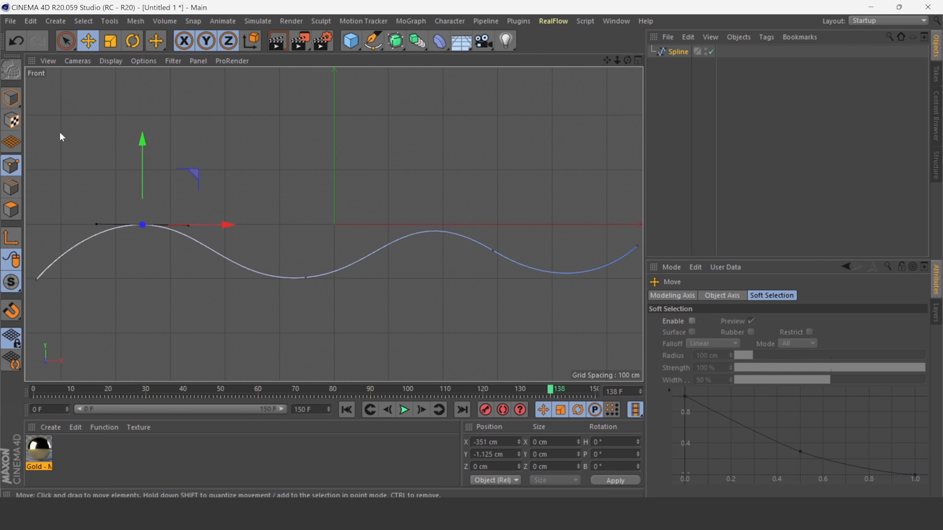
- Return to the perspective view in model mode and set the spline's intermediate point angle to 2°
left_click(11, 97)
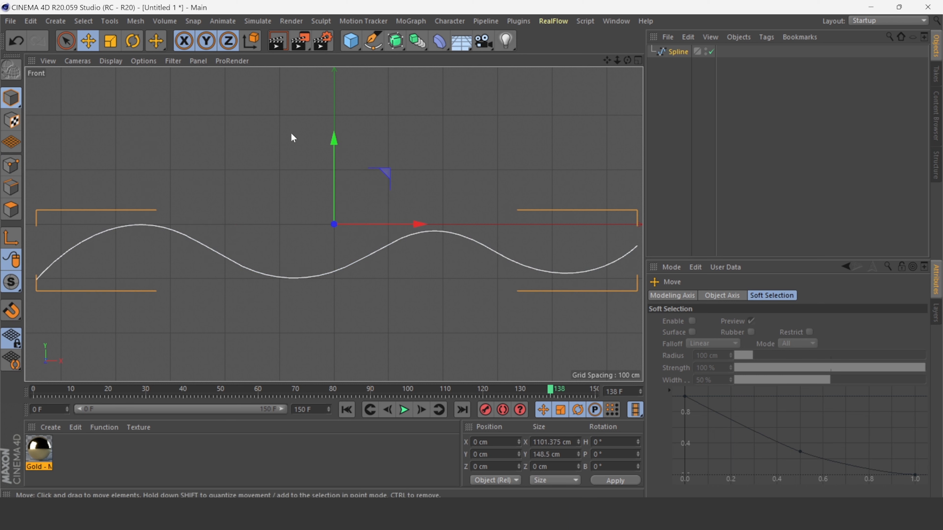
left_click(638, 60)
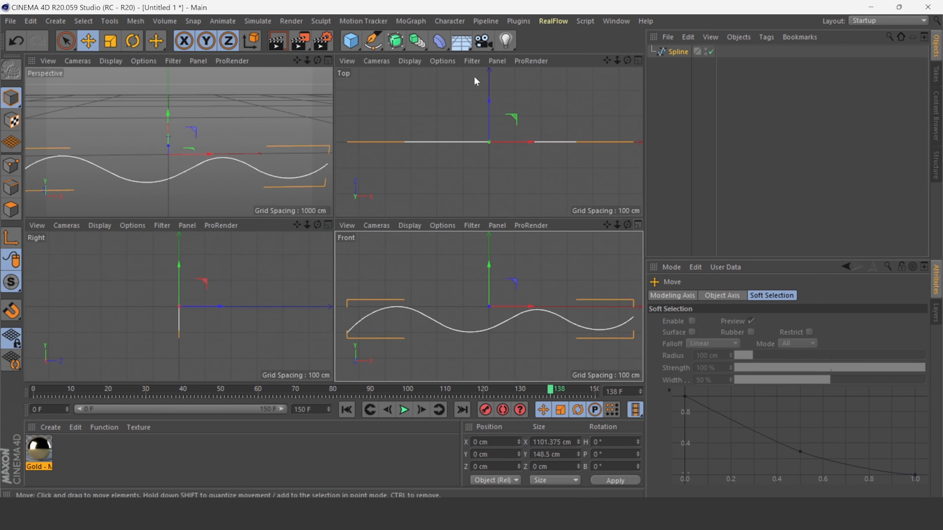
left_click(328, 60)
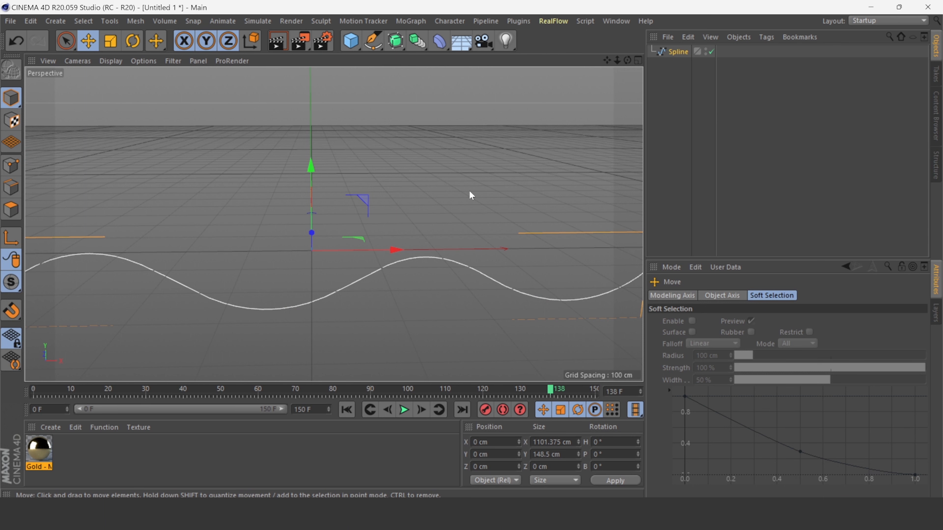
left_click(472, 195)
left_click(406, 267)
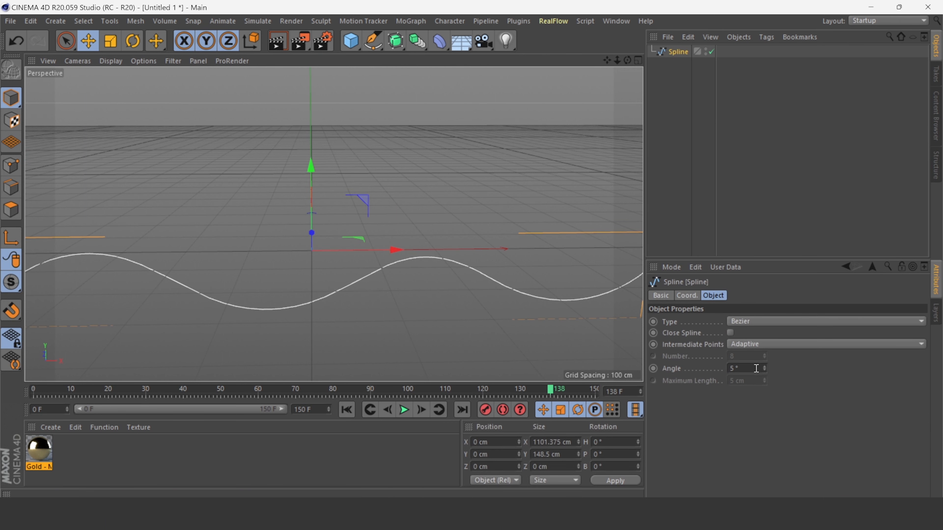
left_click(763, 371)
left_click(763, 370)
left_click(762, 370)
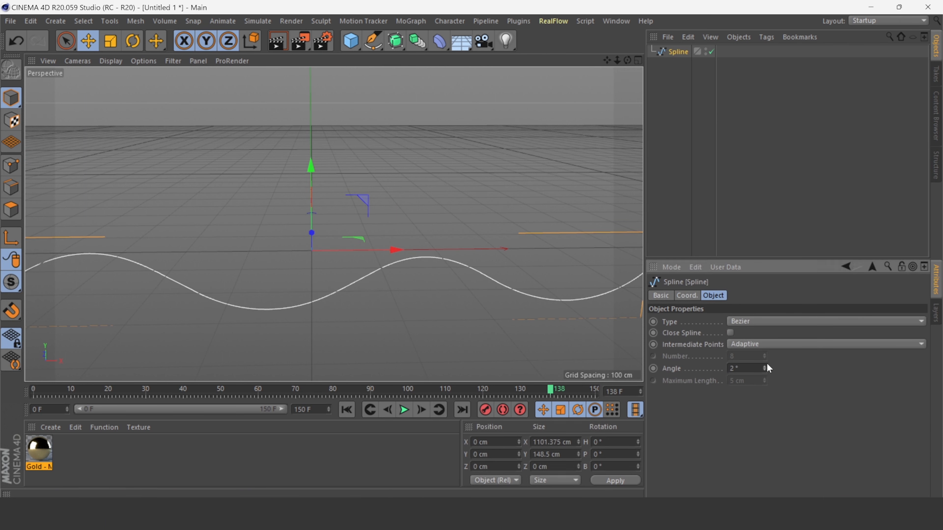
left_click(462, 316)
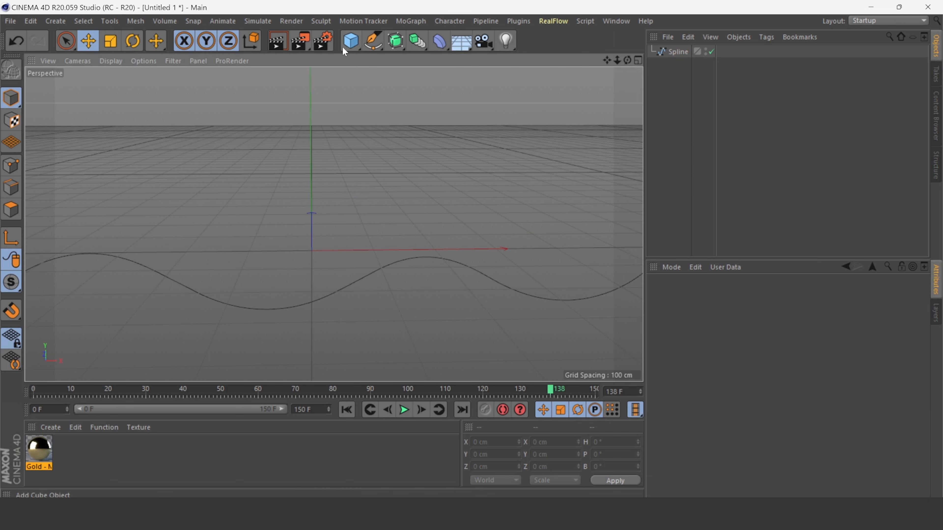
- Add an n-Side spline and set its radius to 8 cm and its sides to 11
left_click(373, 40)
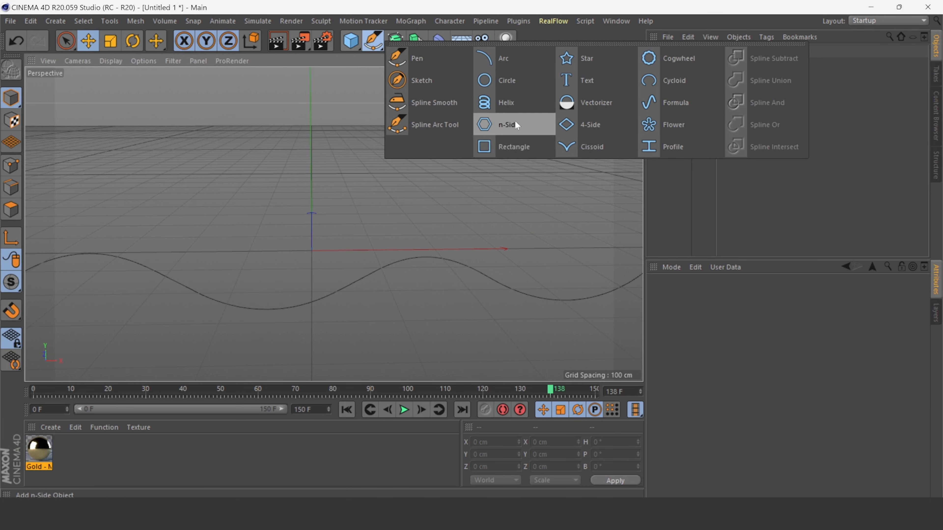
left_click(507, 124)
left_click_drag(764, 322, 739, 321)
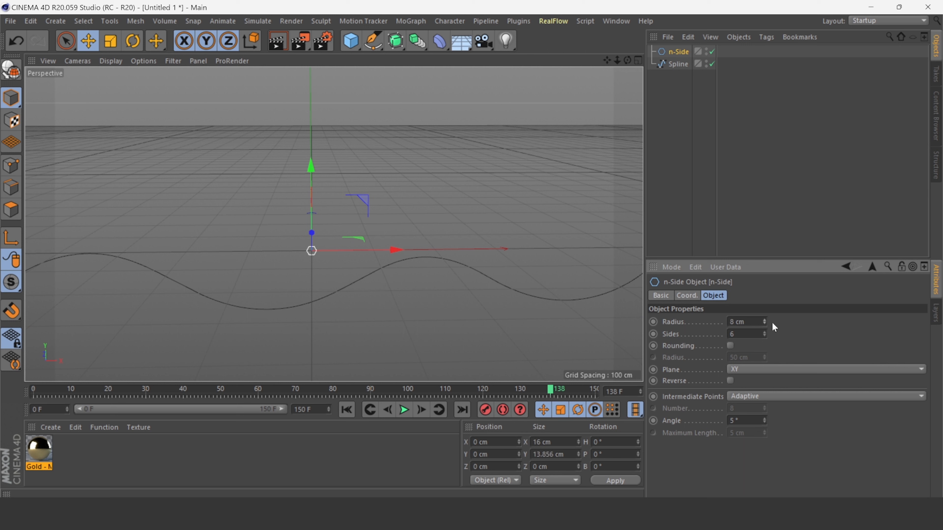
left_click(766, 333)
left_click(766, 334)
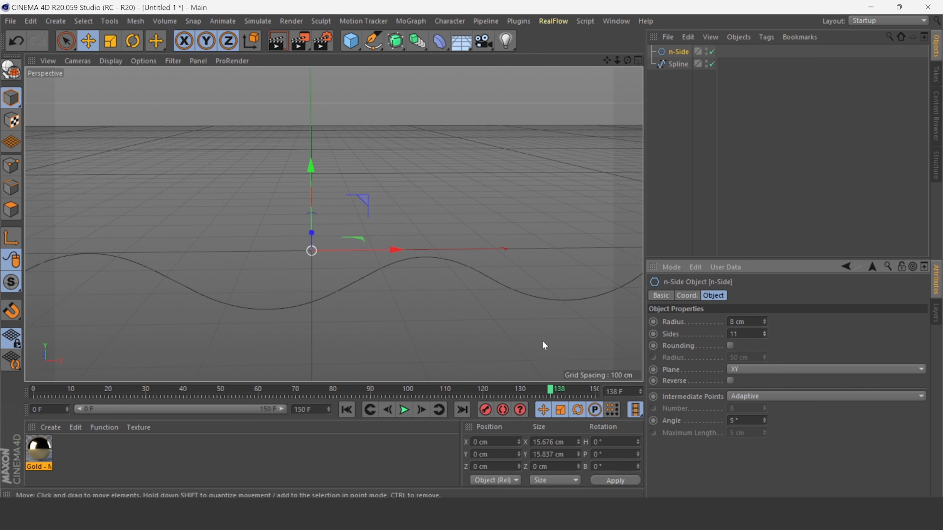
left_click(438, 322)
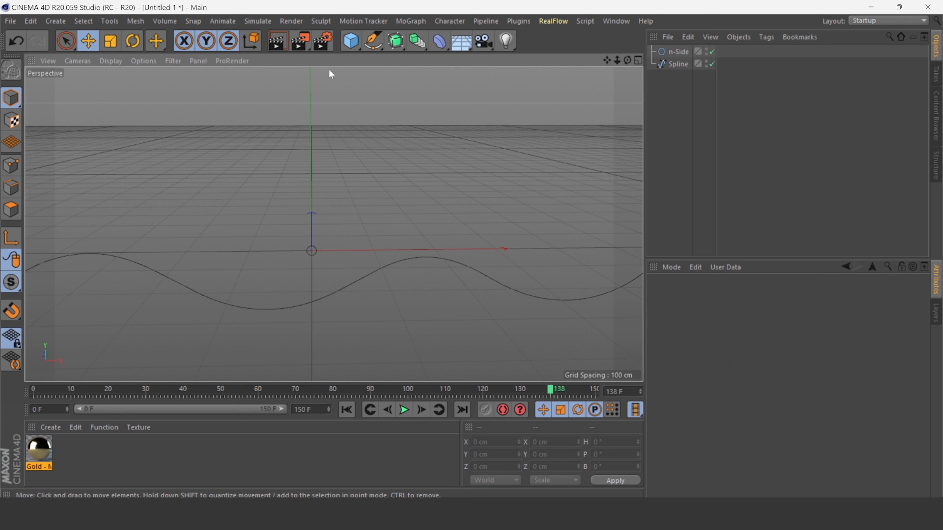
- Add a Sweep object and place the n-Side and the wave spline inside it as children
left_click(404, 46)
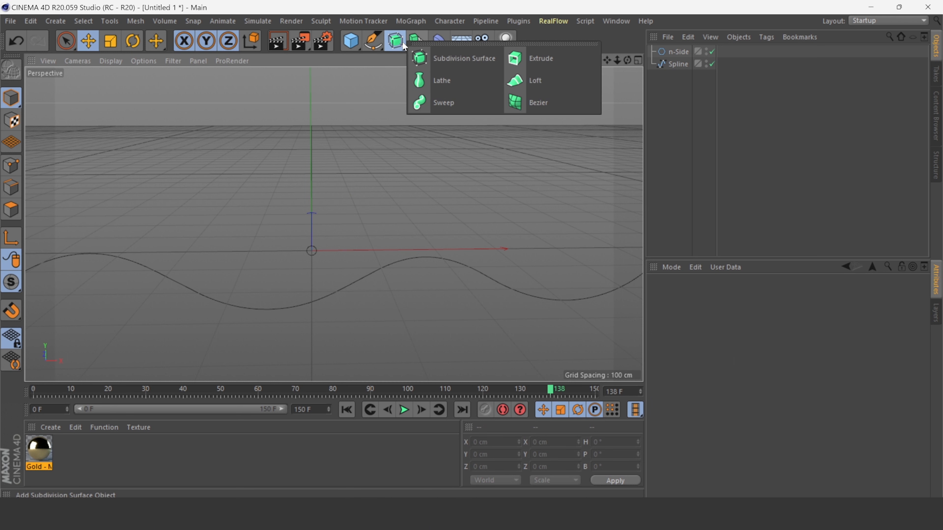
left_click(444, 103)
left_click(678, 76)
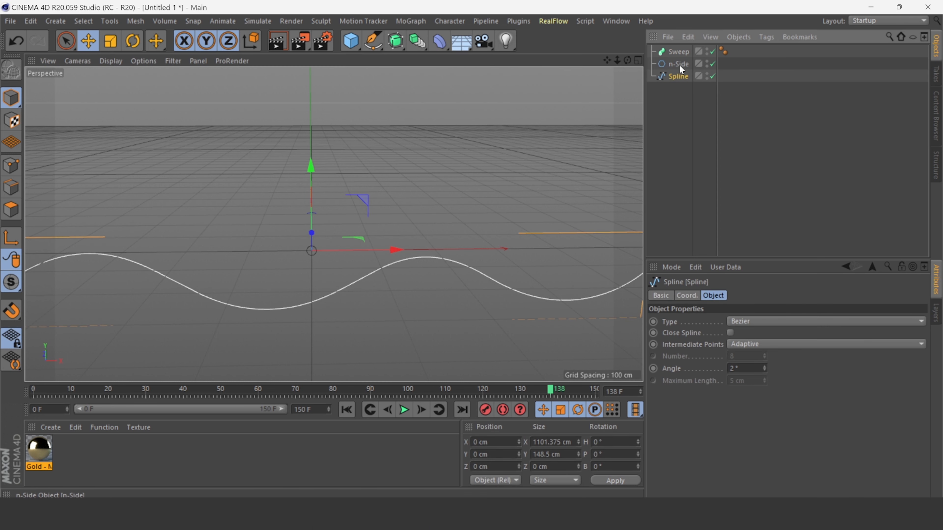
left_click(679, 65, "ctrl")
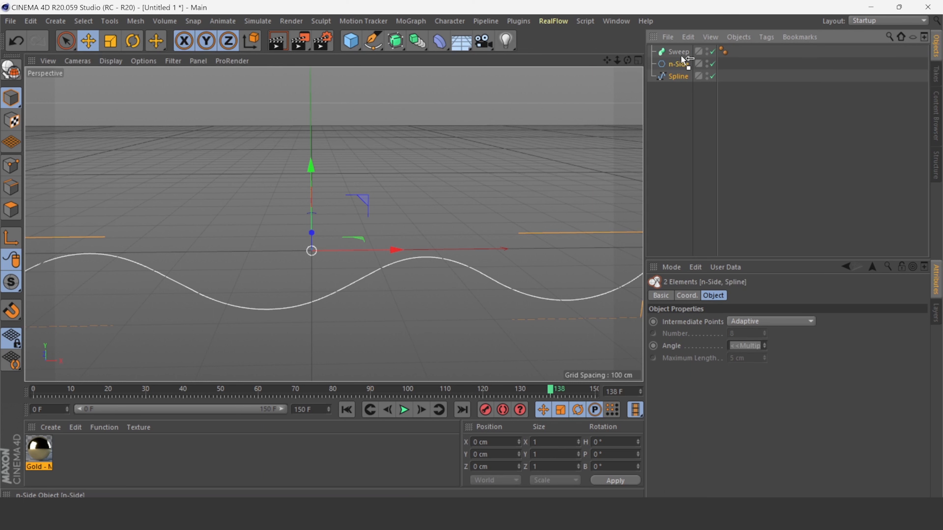
left_click_drag(680, 51, 680, 52)
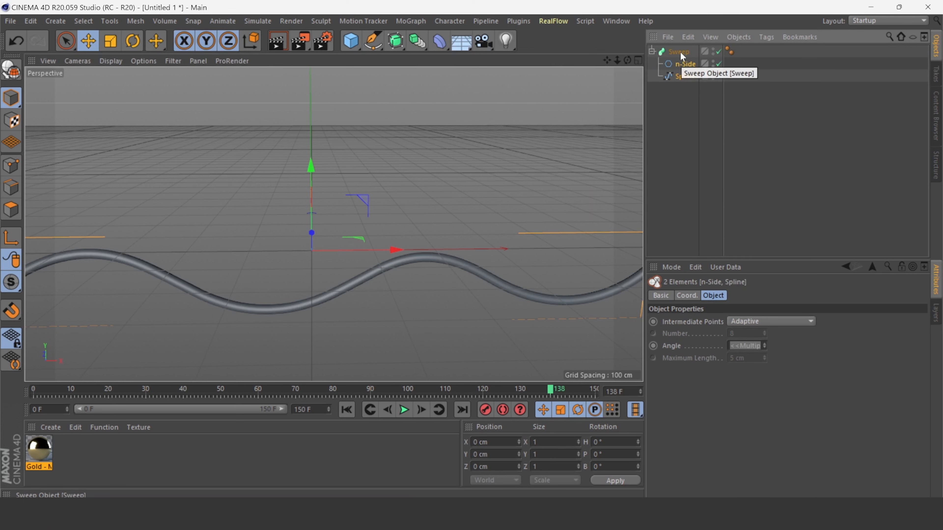
left_click(682, 63)
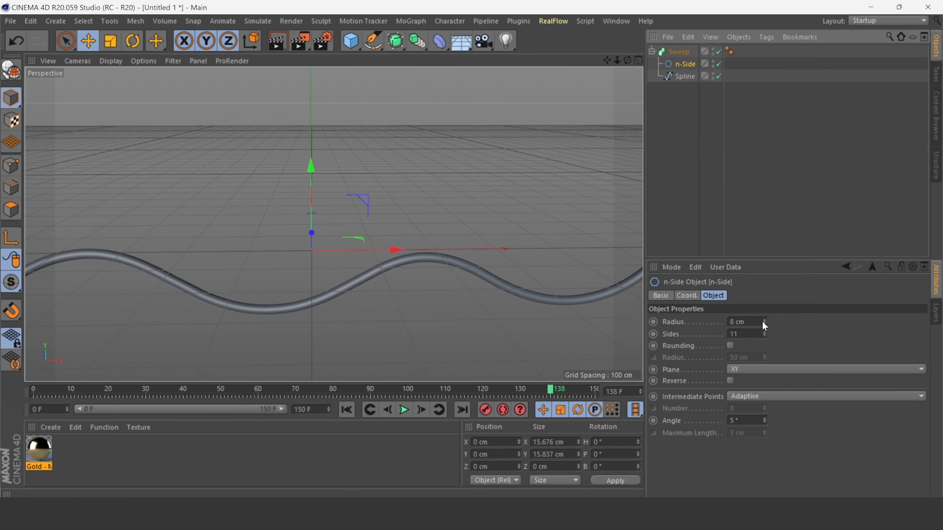
left_click(460, 322)
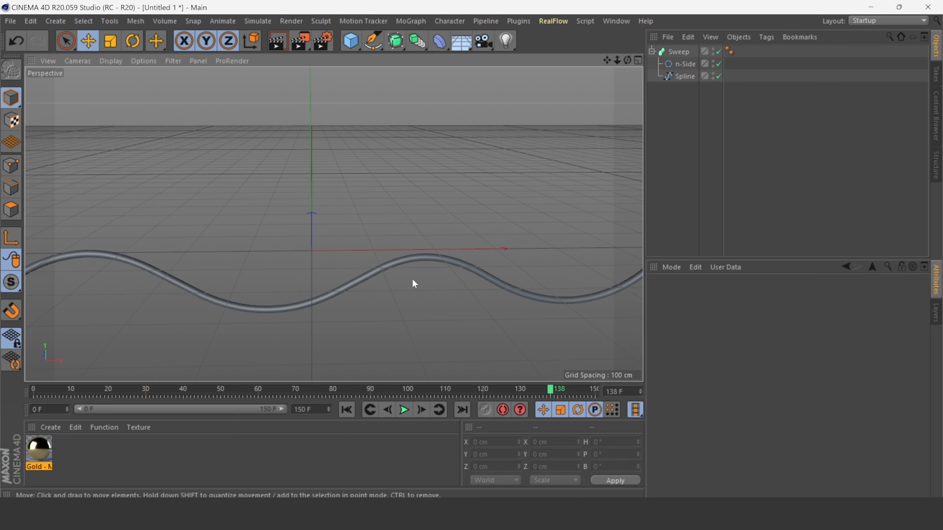
- Add a Cloner object to the scene
left_click(668, 52)
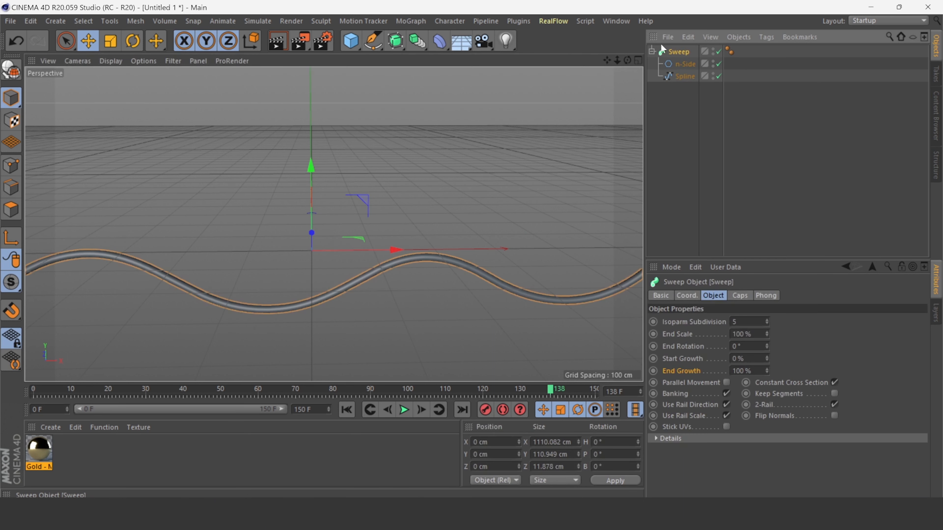
left_click(406, 73)
left_click(396, 43)
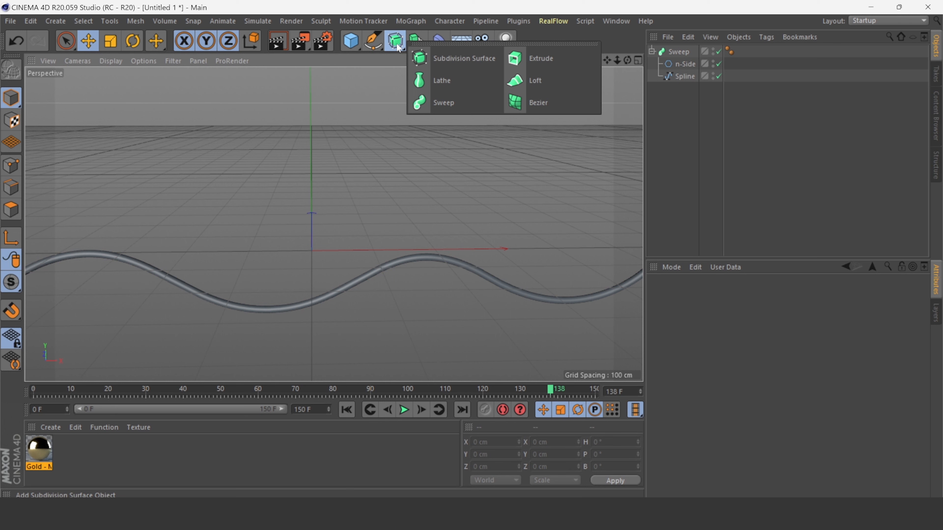
left_click(416, 40)
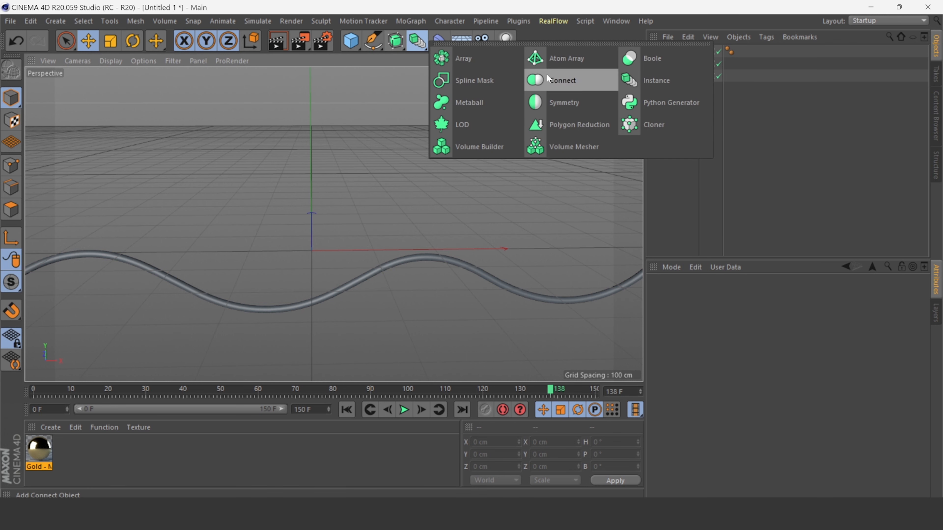
left_click(655, 124)
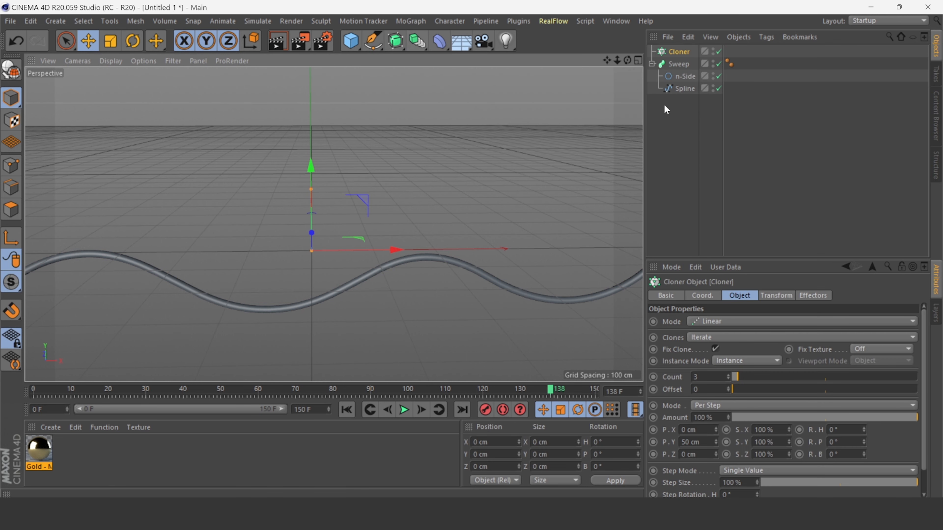
- Place the Sweep inside the Cloner as its child
left_click(680, 65)
left_click_drag(680, 65, 678, 52)
left_click(677, 54)
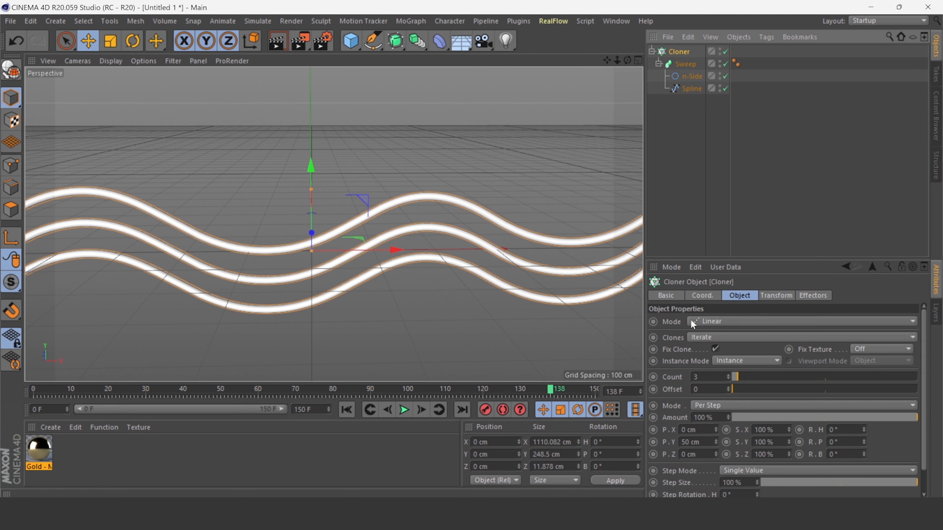
- Set the Cloner's per-step position to 0 cm in Y and about 21 cm in Z, and its count to 22
double_click(686, 442)
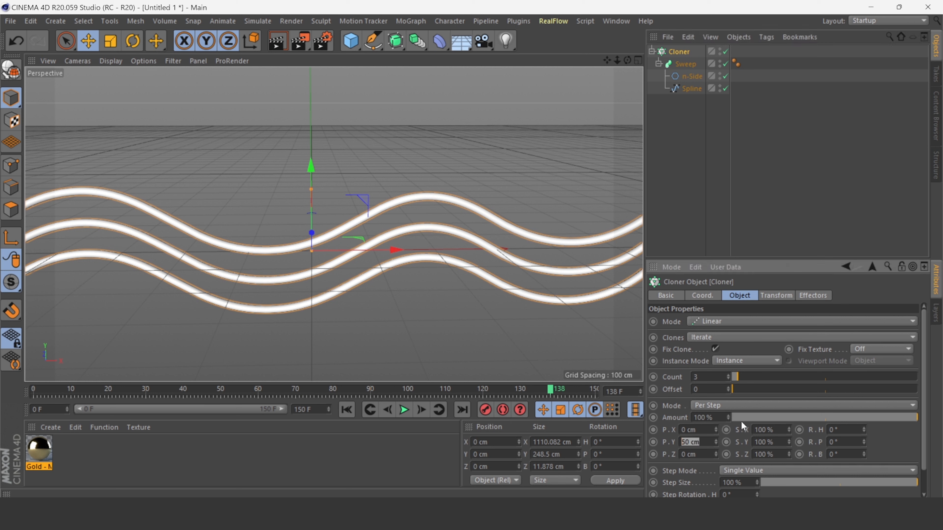
left_click(701, 451)
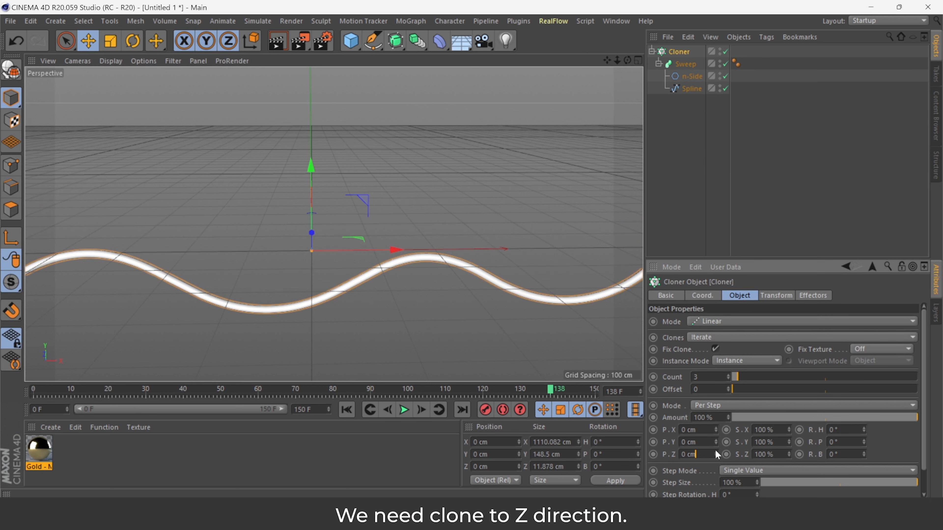
mouse_move(716, 453)
left_mouse_down()
mouse_move(716, 425)
mouse_move(717, 438)
left_mouse_up()
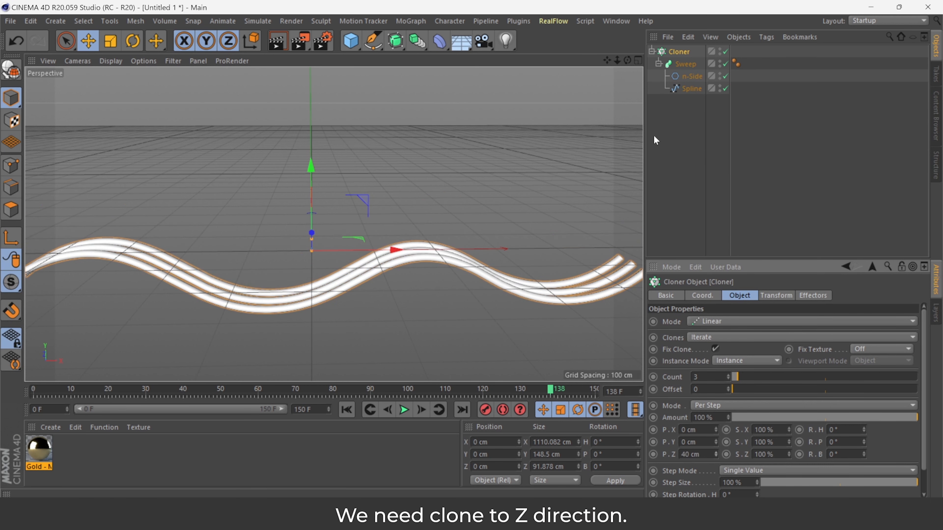
left_click_drag(626, 61, 686, 330)
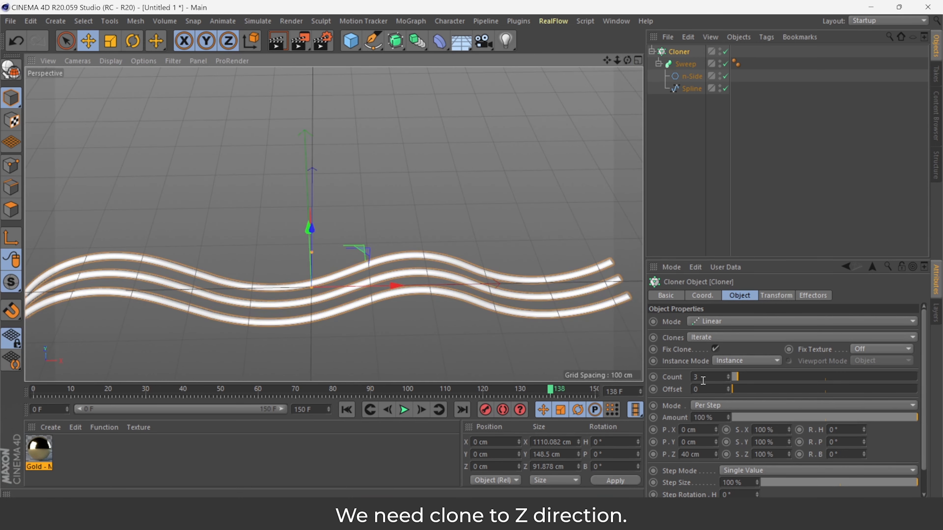
mouse_move(717, 456)
left_mouse_down()
mouse_move(716, 465)
mouse_move(717, 456)
left_mouse_up()
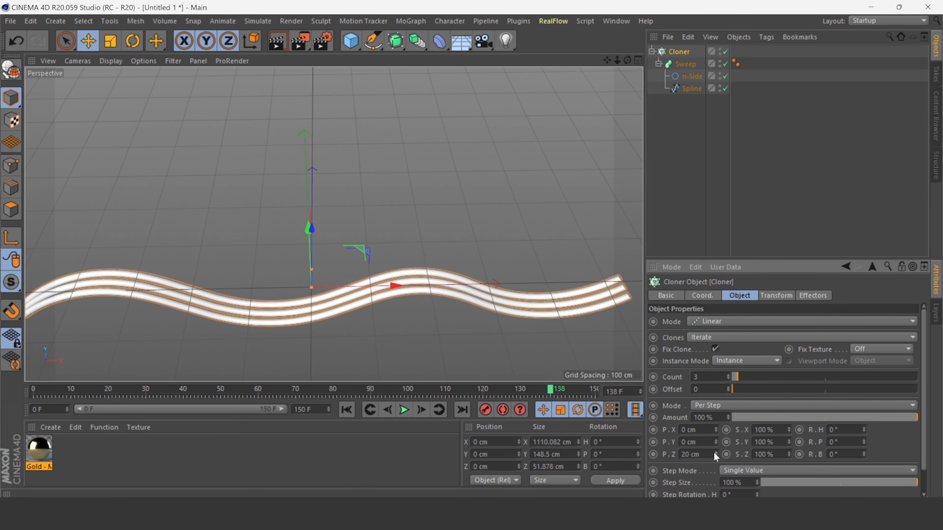
mouse_move(742, 376)
left_mouse_down()
mouse_move(787, 382)
mouse_move(773, 386)
left_mouse_up()
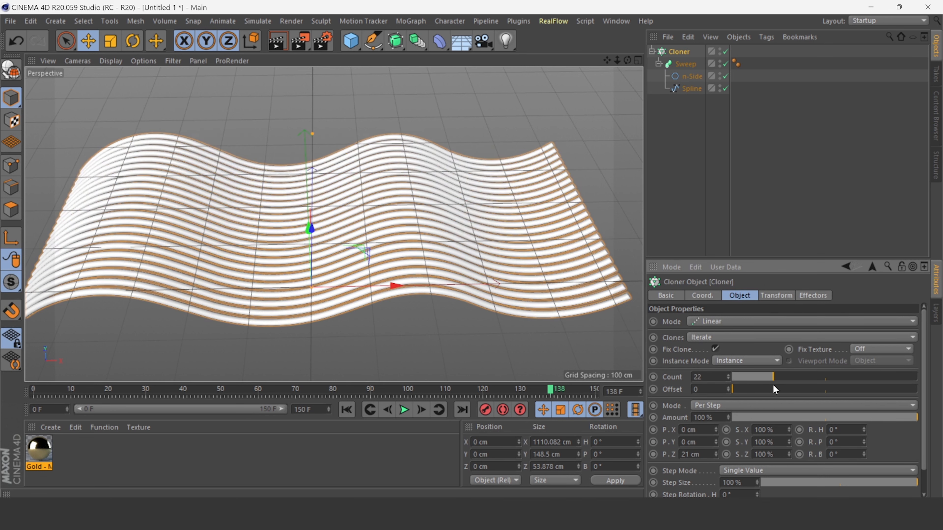
- Raise the Cloner about 115 cm along Y
mouse_move(628, 60)
left_mouse_down()
mouse_move(613, 32)
mouse_move(628, 18)
mouse_move(624, 61)
mouse_move(633, 59)
mouse_move(611, 62)
mouse_move(624, 74)
mouse_move(610, 63)
mouse_move(663, 67)
mouse_move(624, 57)
left_mouse_up()
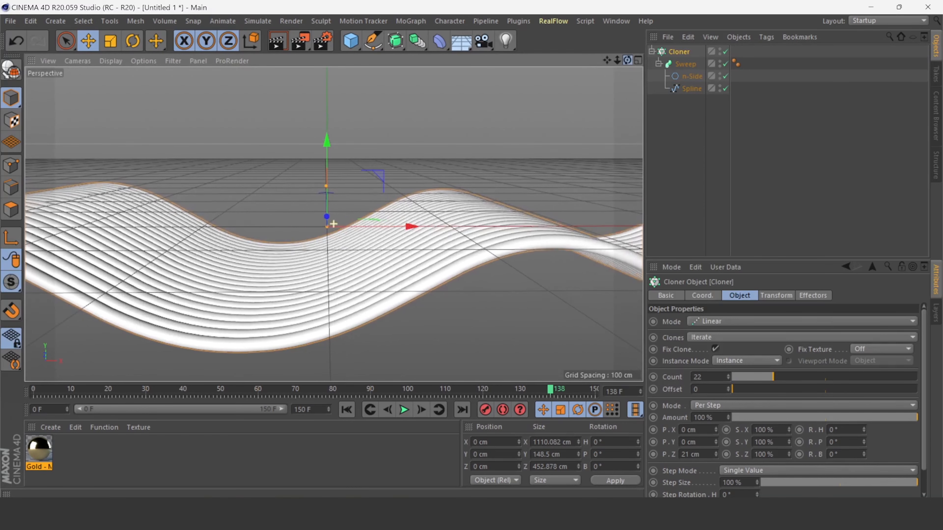
left_click_drag(334, 149, 332, 74)
left_click_drag(607, 60, 600, 136)
left_click_drag(332, 152, 333, 79)
left_click_drag(607, 60, 597, 117)
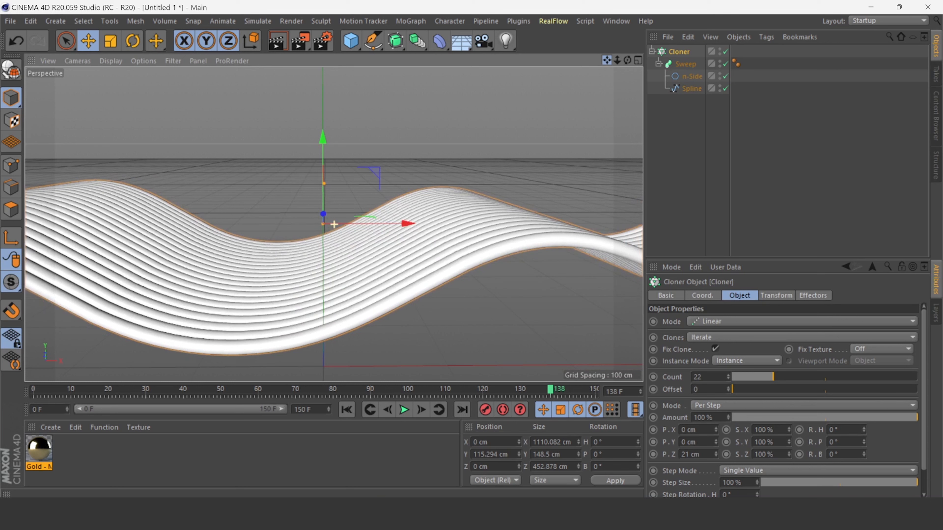
- Animate the Sweep's End Growth from 0% at frame 0 to 100% at frame 100
left_click(447, 107)
left_click(665, 50)
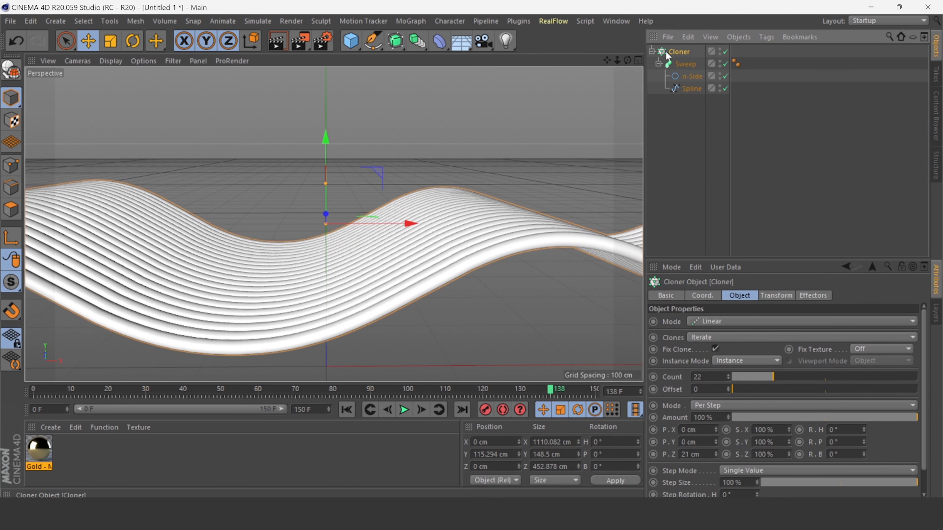
left_click(681, 68)
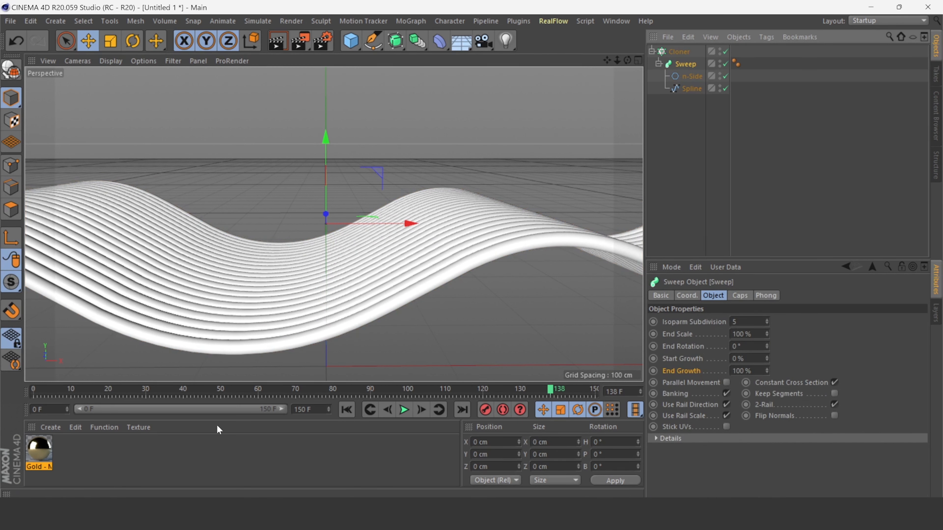
left_click(346, 409)
left_click_drag(767, 370, 767, 405)
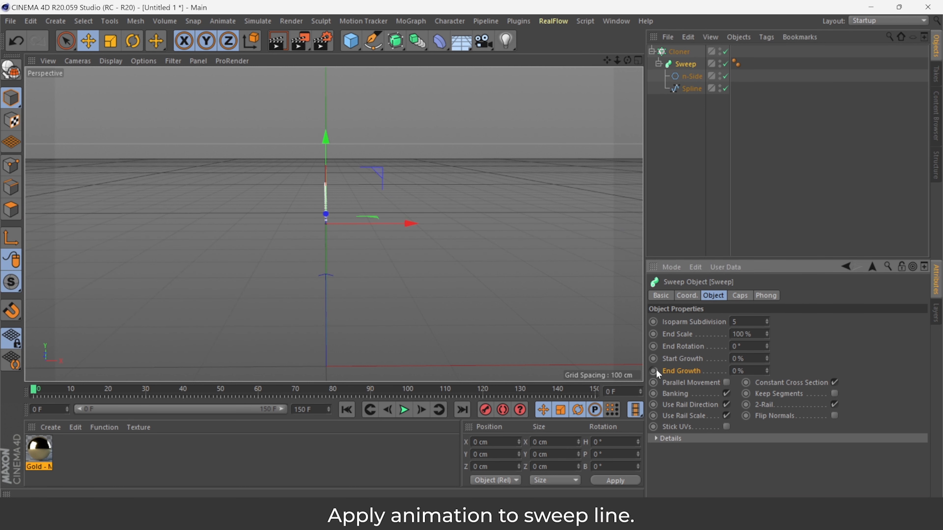
left_click_drag(34, 390, 412, 411)
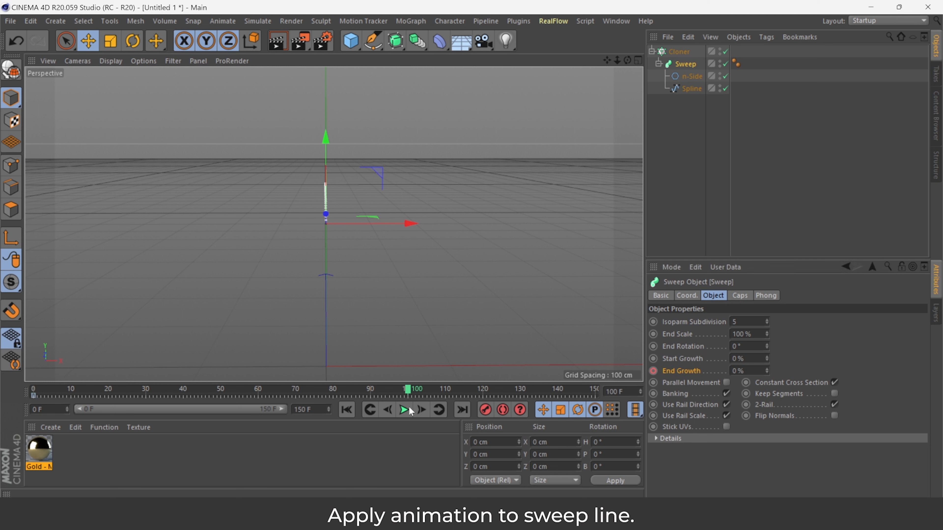
left_click_drag(767, 371, 767, 331)
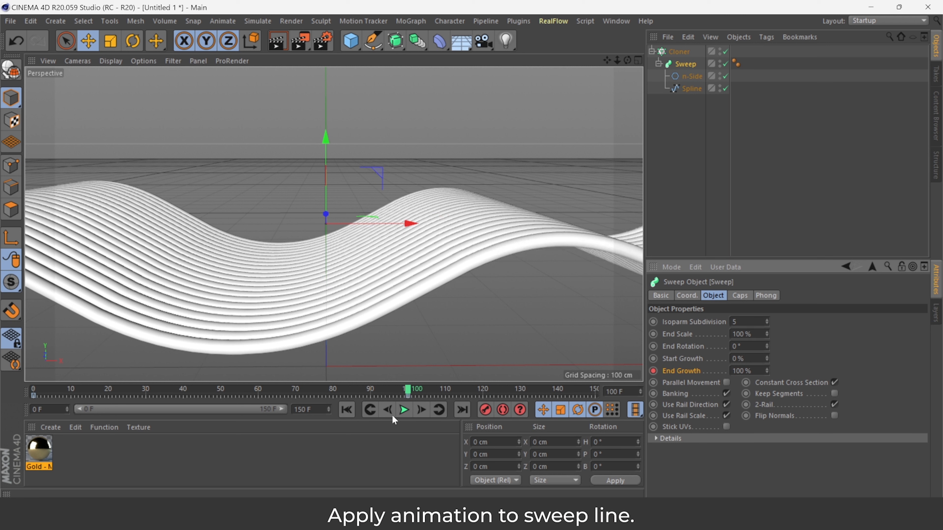
- Play the growth animation from the start and stop it
left_click(346, 409)
left_click(404, 410)
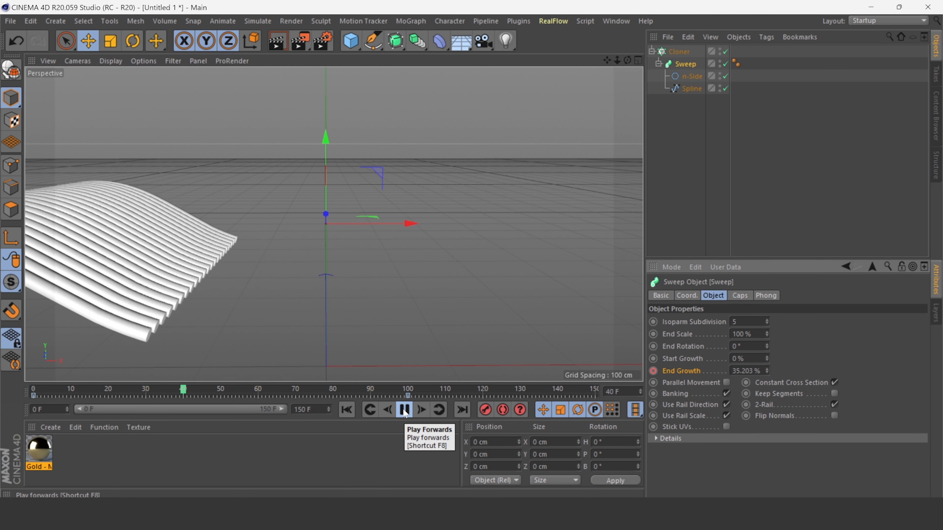
left_click(404, 410)
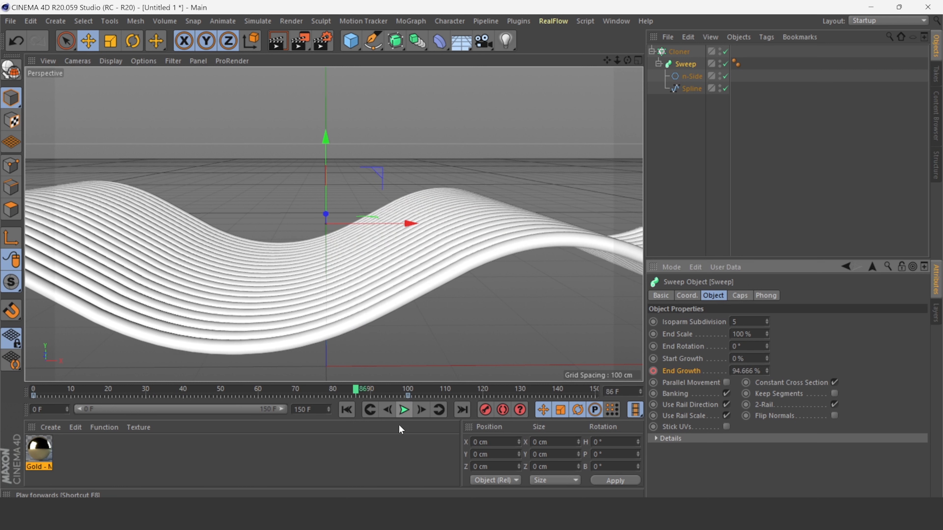
- Add a Step effector to the selected Cloner
left_click(672, 51)
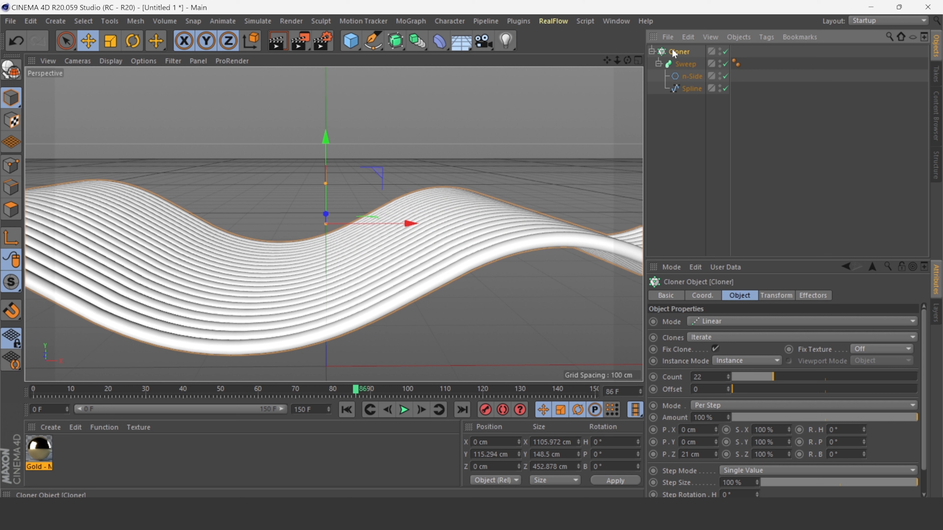
left_click(417, 22)
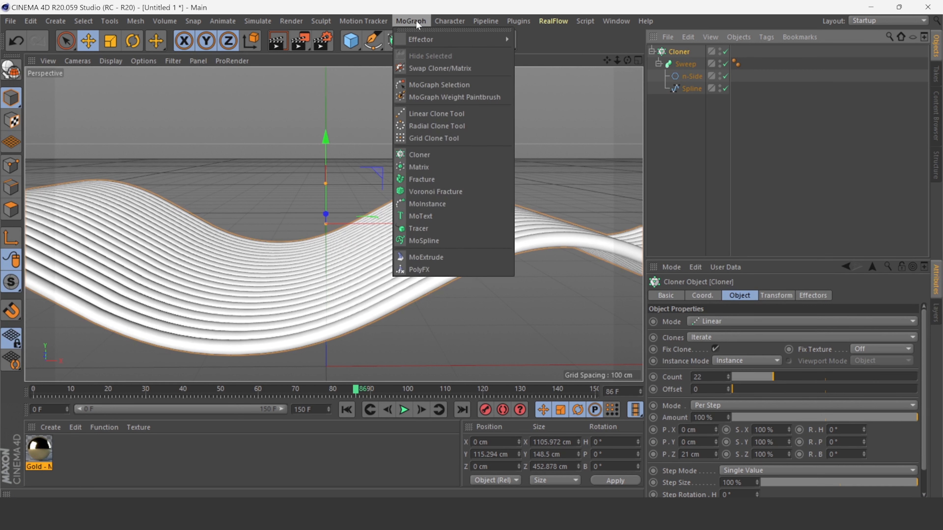
left_click(425, 39)
left_click(415, 24)
mouse_move(427, 37)
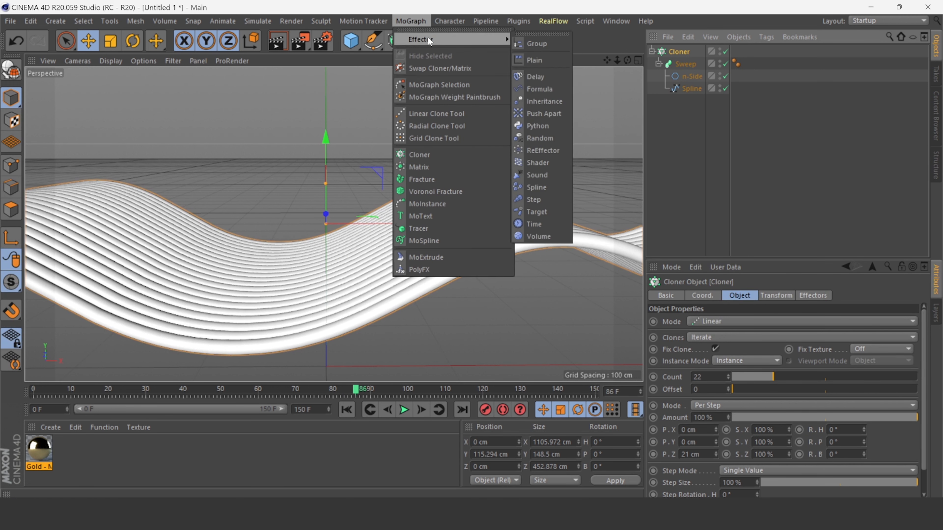
left_click(533, 200)
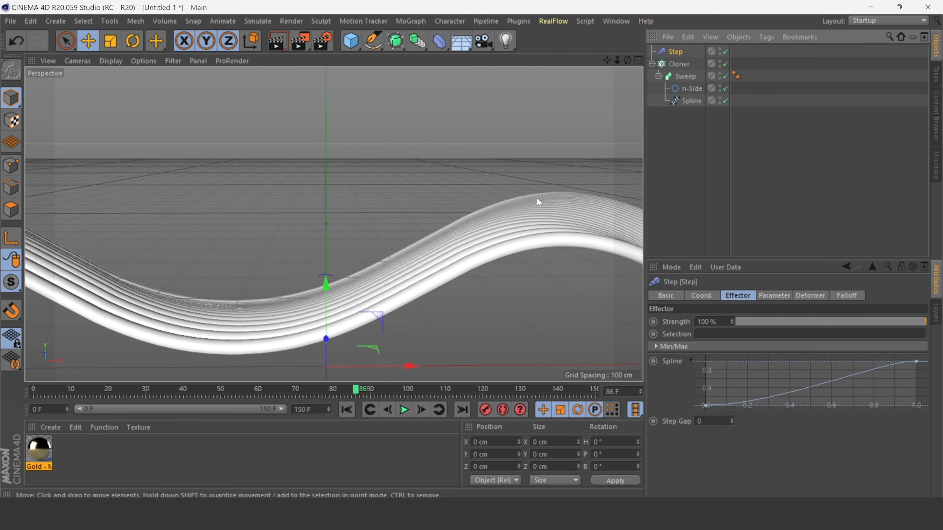
- Play the animation from the start to check the Step effector and stop it
left_click(346, 409)
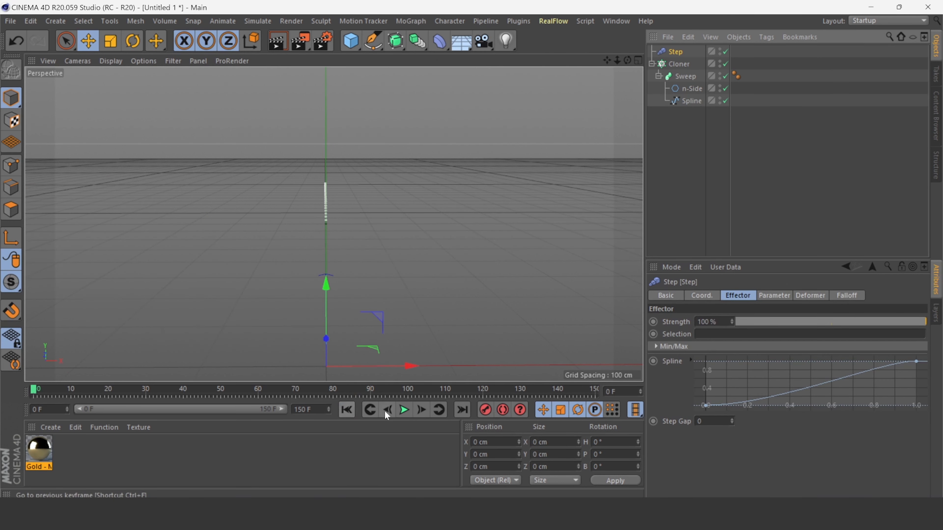
left_click(404, 411)
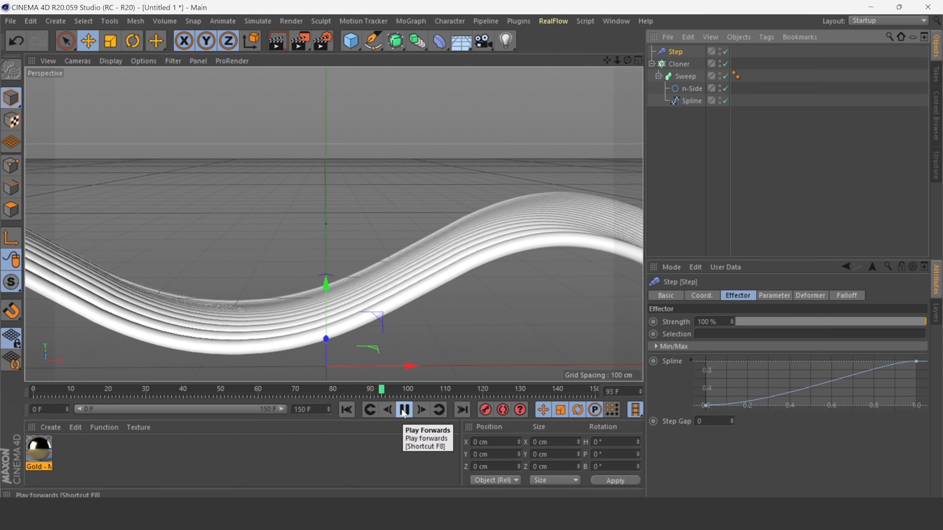
left_click(404, 410)
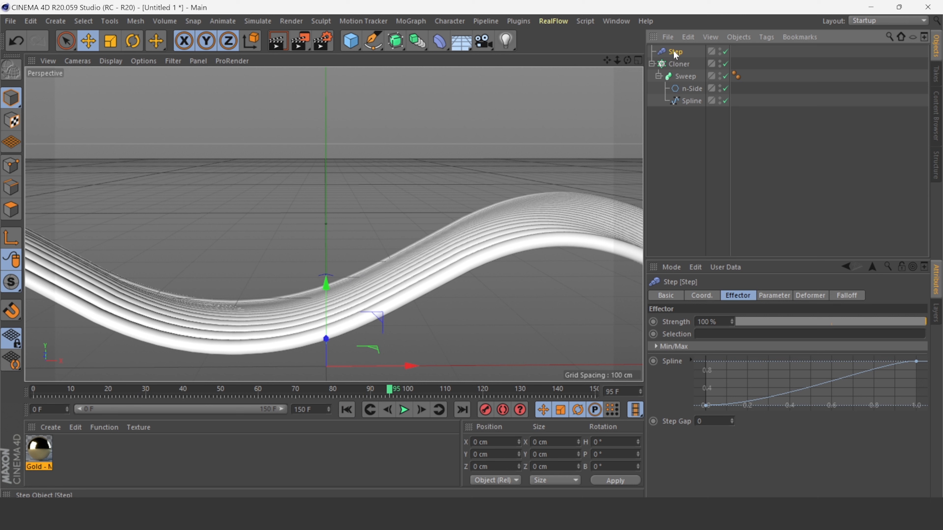
- Turn off the Step effector's Scale transform parameter
left_click(809, 295)
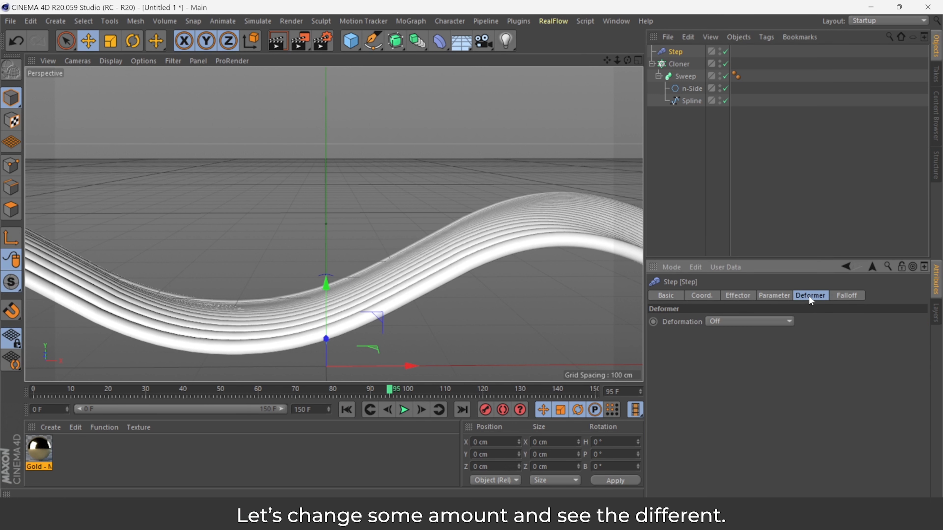
left_click(776, 297)
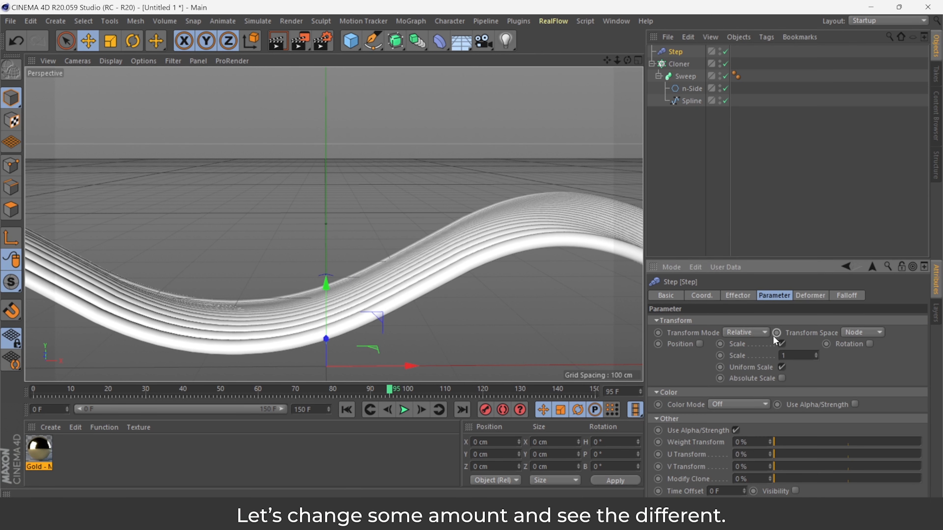
left_click(781, 344)
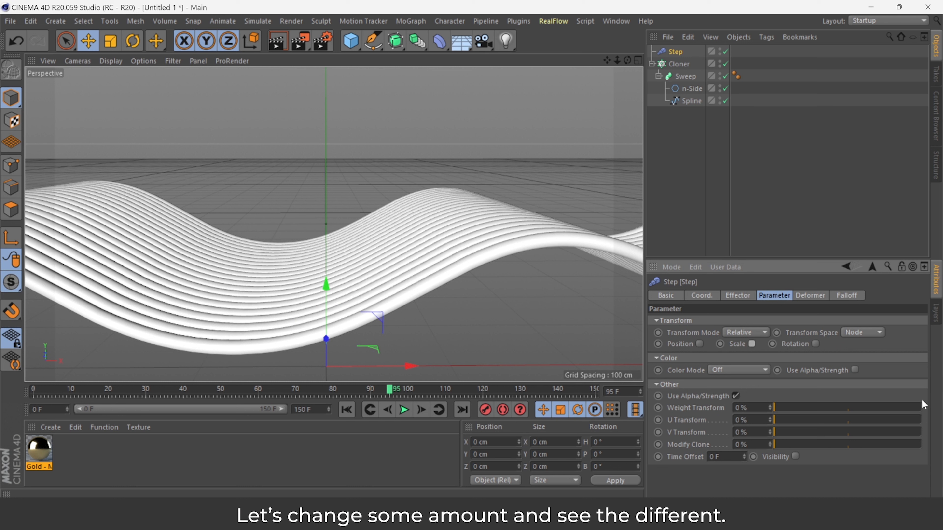
left_click(715, 457)
- Play the animation from the start and stop it to review the effect
left_click(347, 410)
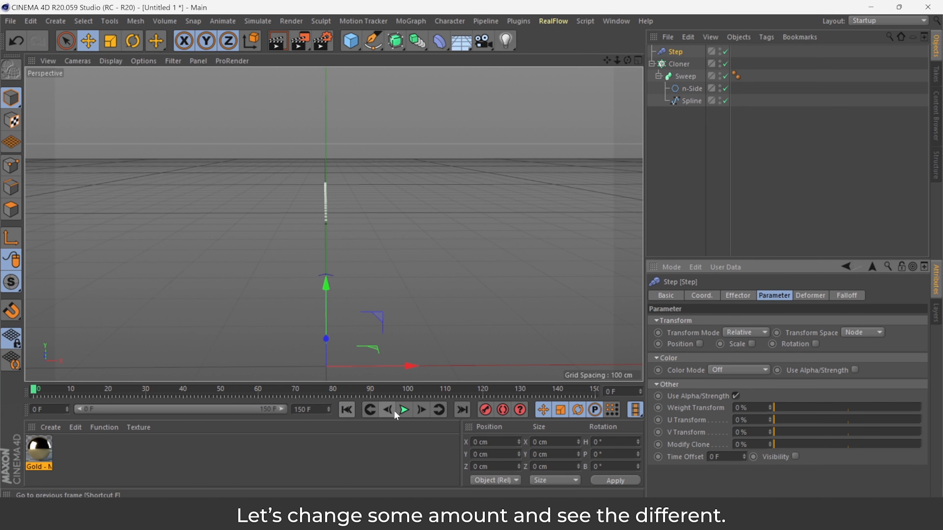
left_click(405, 410)
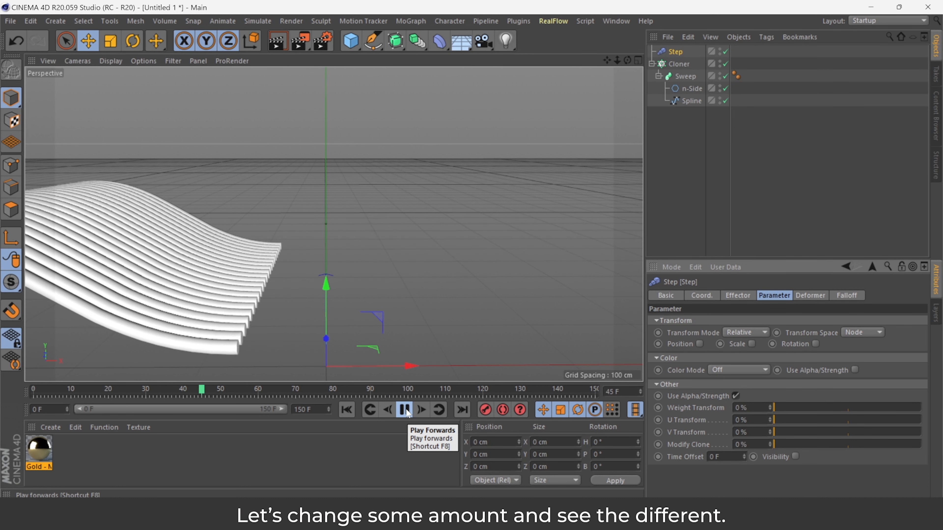
left_click(405, 409)
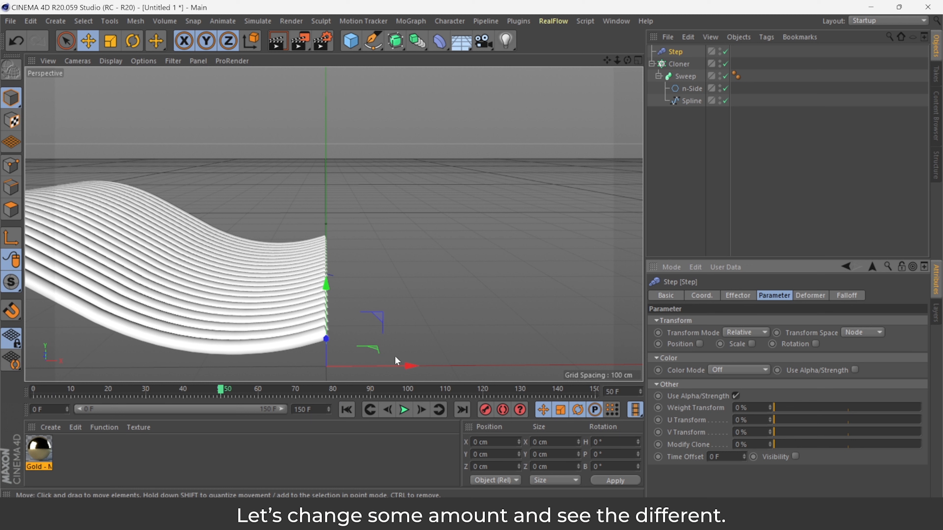
- Set the Step effector's Time Offset to 60 F
left_click(724, 457)
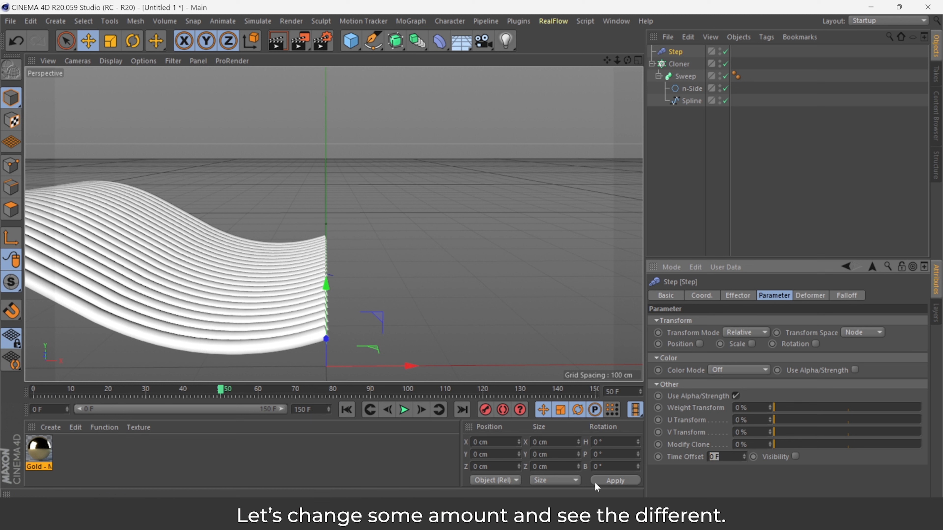
type("60")
key("Return")
- Play the animation again from frame 0 to review the staggered growth
left_click(346, 409)
left_click(404, 409)
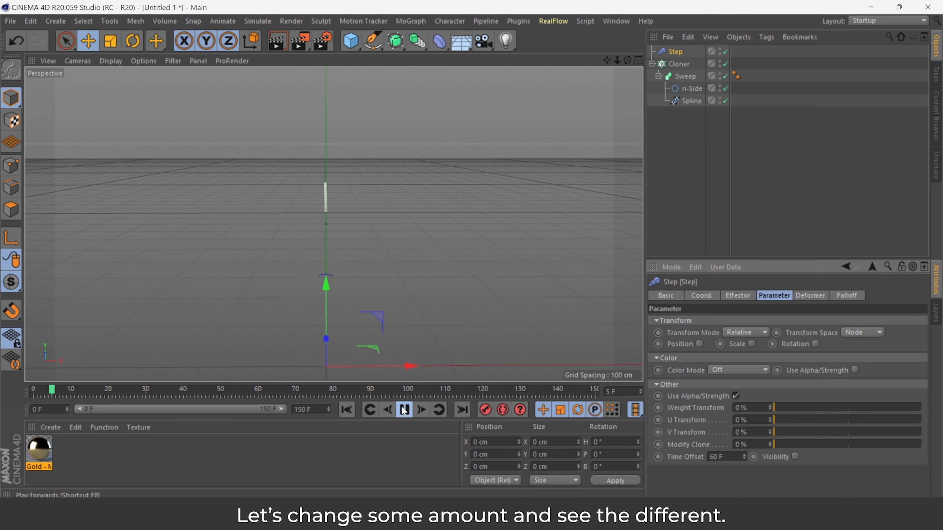
left_click(404, 411)
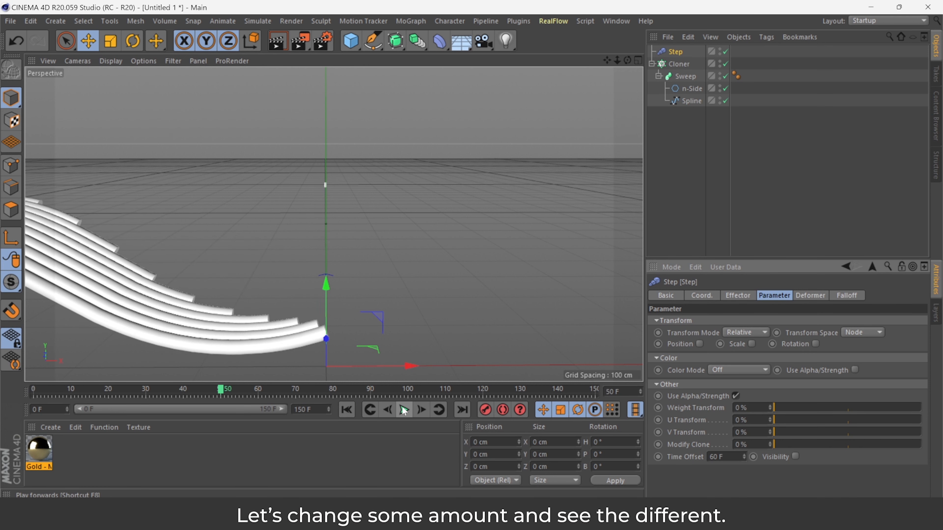